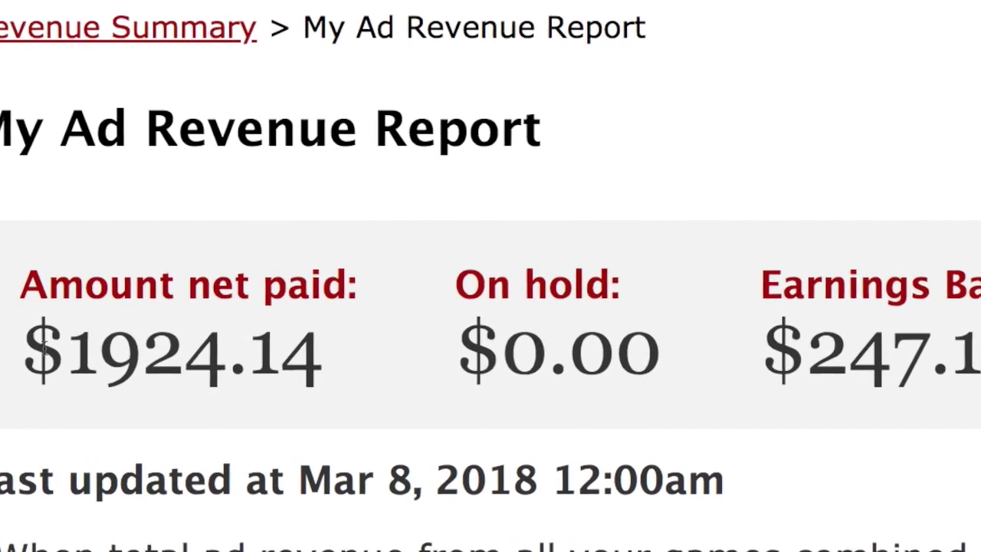
Highlight the $1924.14 net paid amount, then the earnings balance figure on the revenue report
left_click_drag(64, 351, 250, 379)
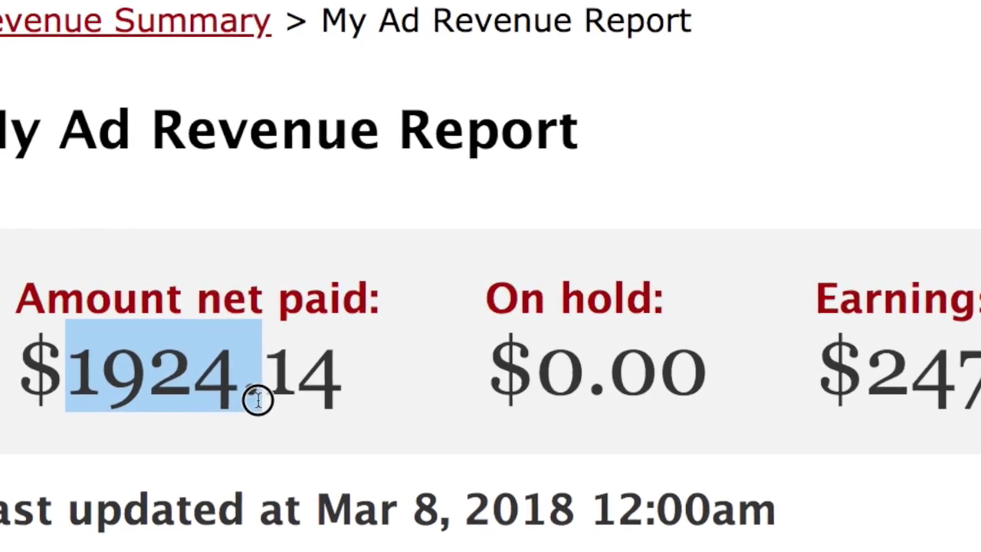
left_click_drag(258, 399, 344, 400)
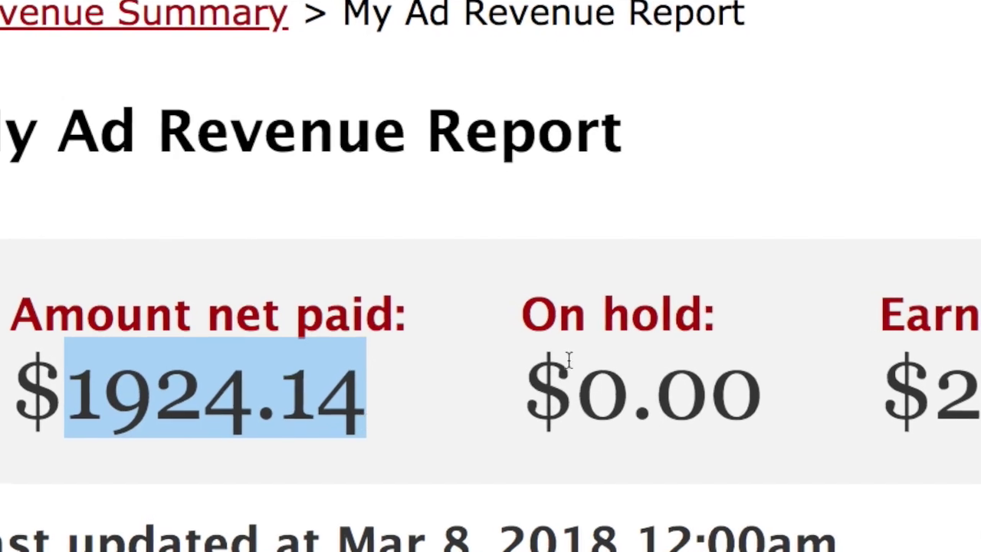
left_click(568, 360)
left_click_drag(938, 391, 956, 393)
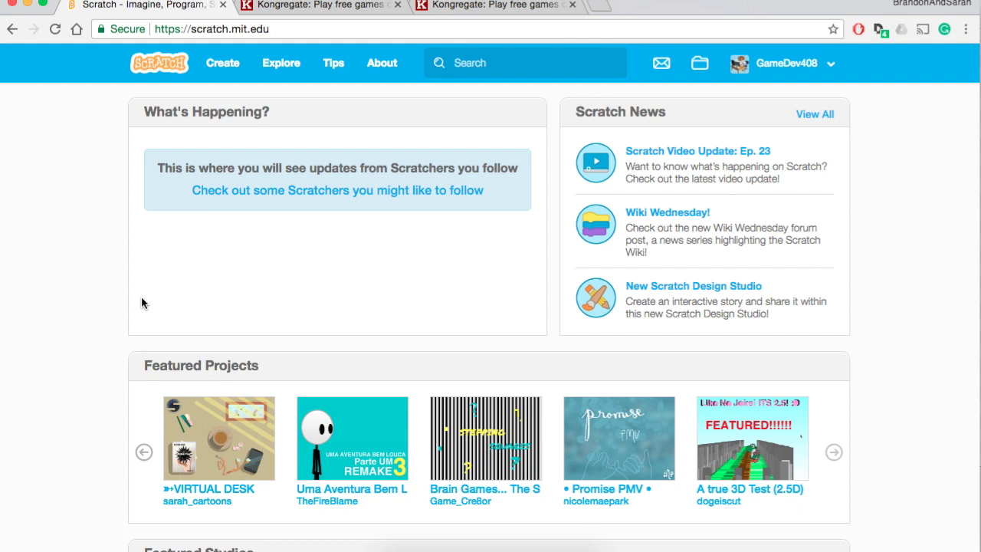
scroll(141, 302, "down", 1)
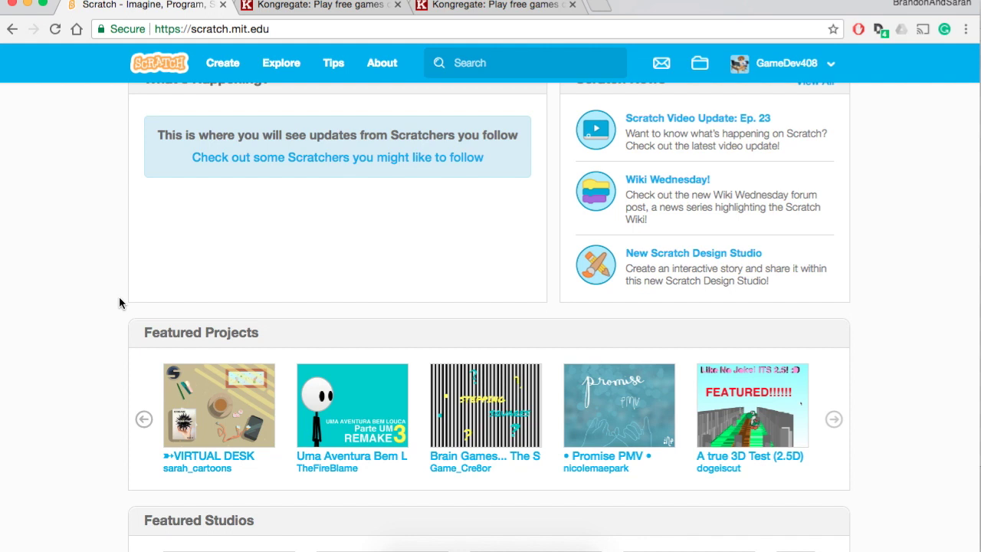
scroll(118, 302, "up", 1)
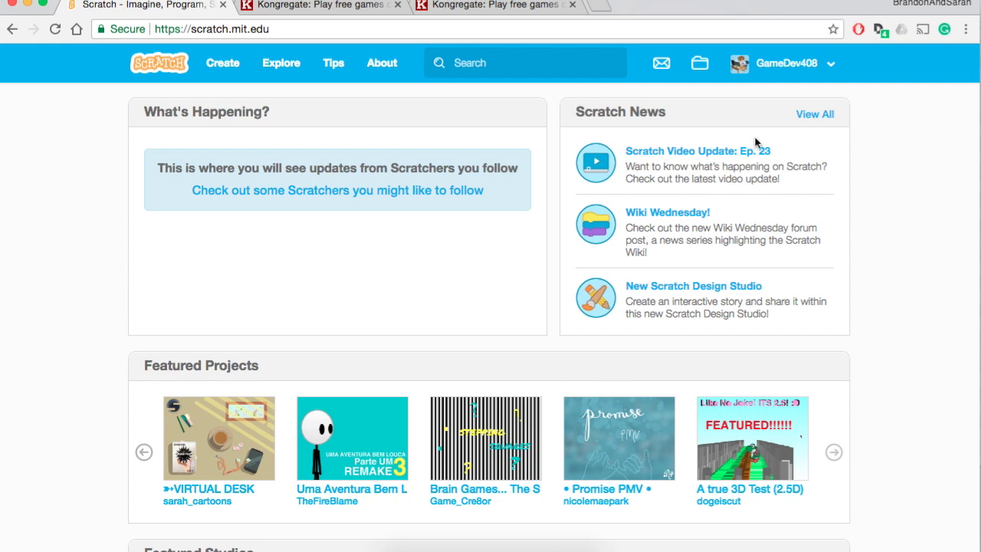
Go to My Stuff from the account menu and open the Button Tycoon 2 project
left_click(785, 68)
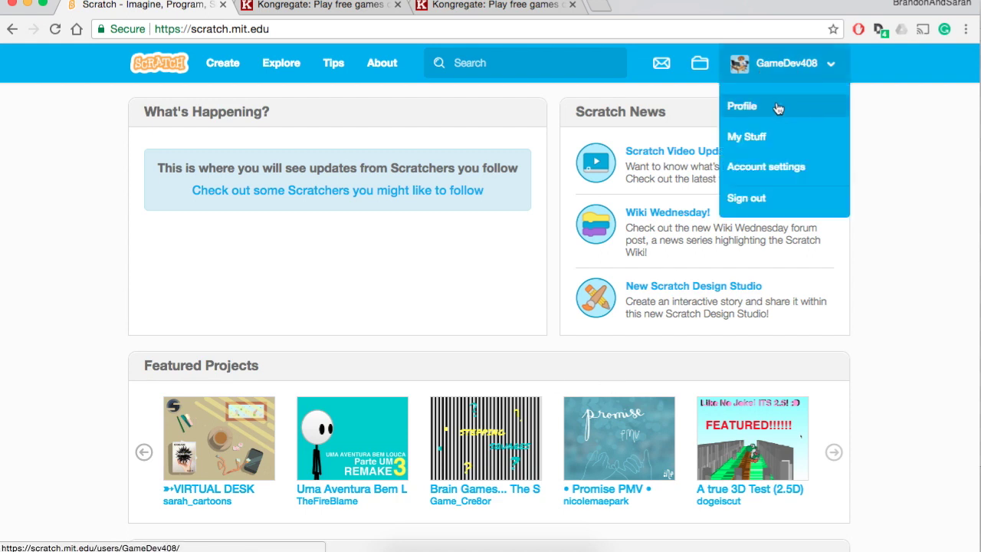
left_click(771, 136)
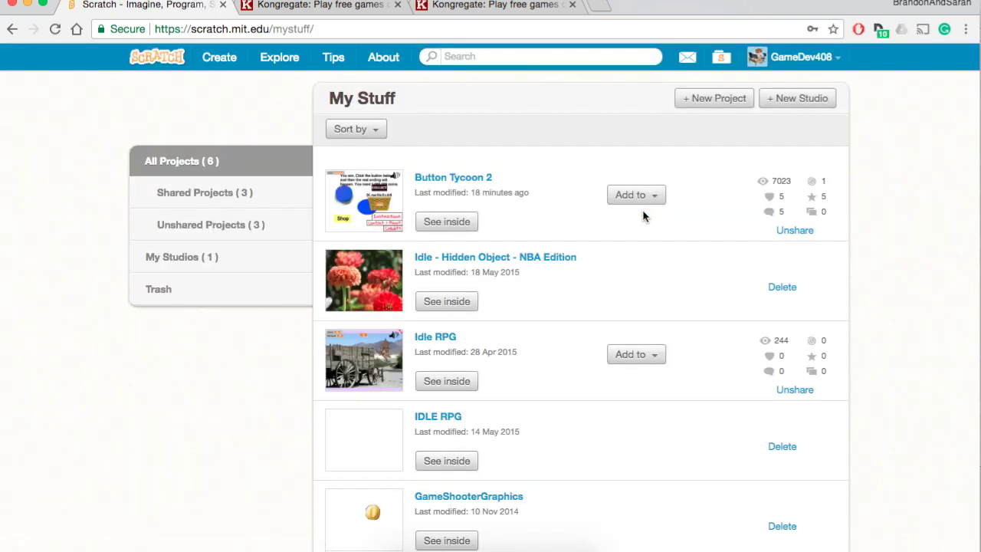
left_click(462, 179)
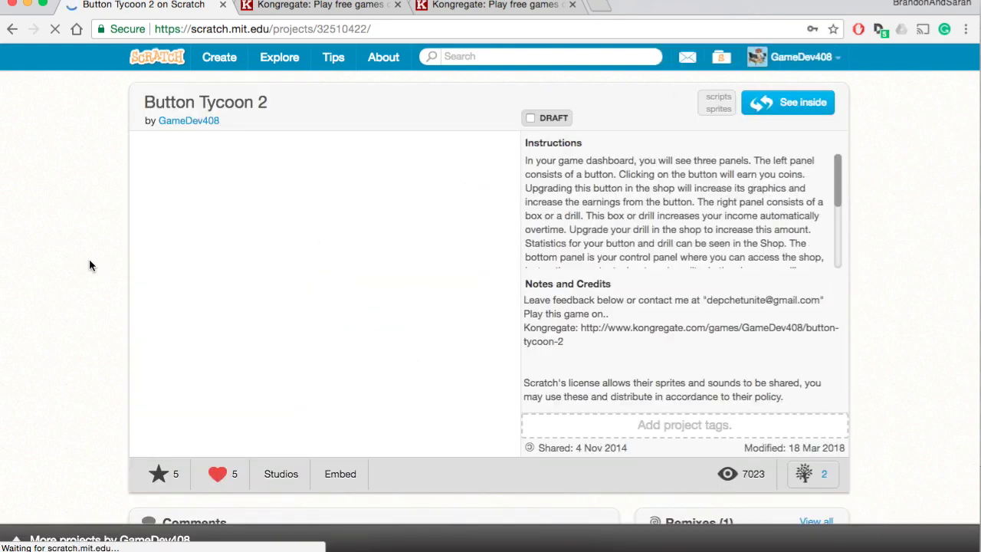
Show Button Tycoon 2's embed code and share link below the player
scroll(89, 259, "down", 5)
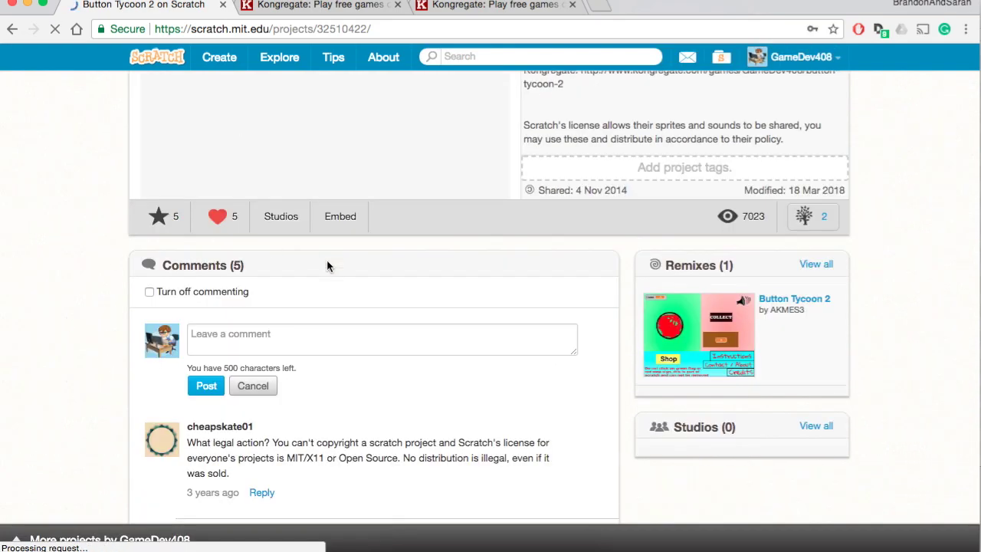
scroll(334, 256, "up", 1)
left_click(341, 260)
scroll(229, 335, "up", 5)
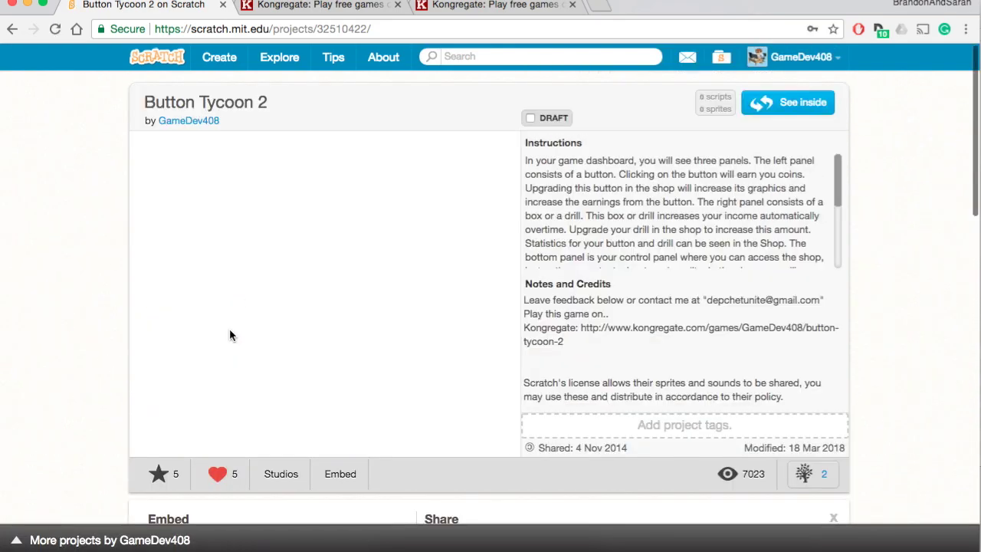
scroll(99, 333, "down", 5)
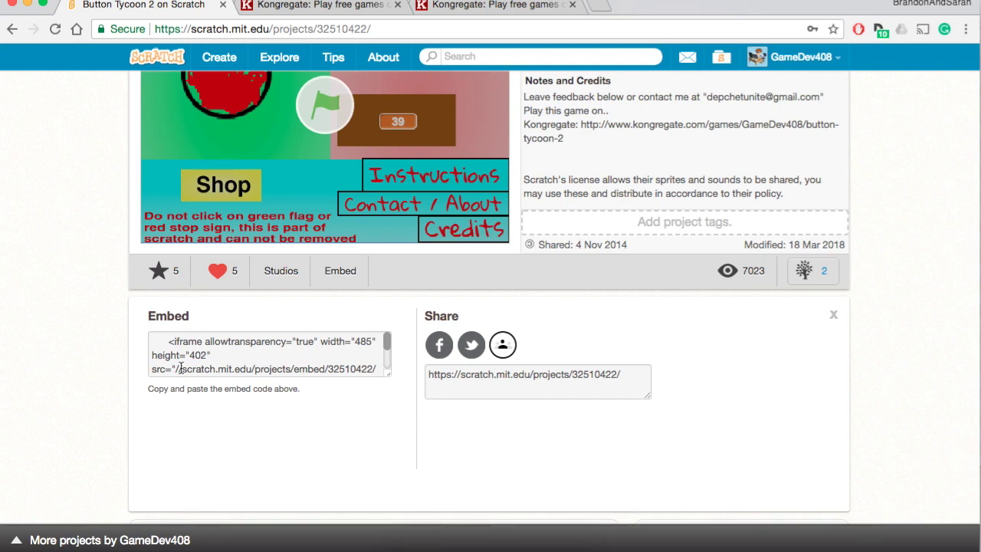
scroll(181, 368, "down", 1)
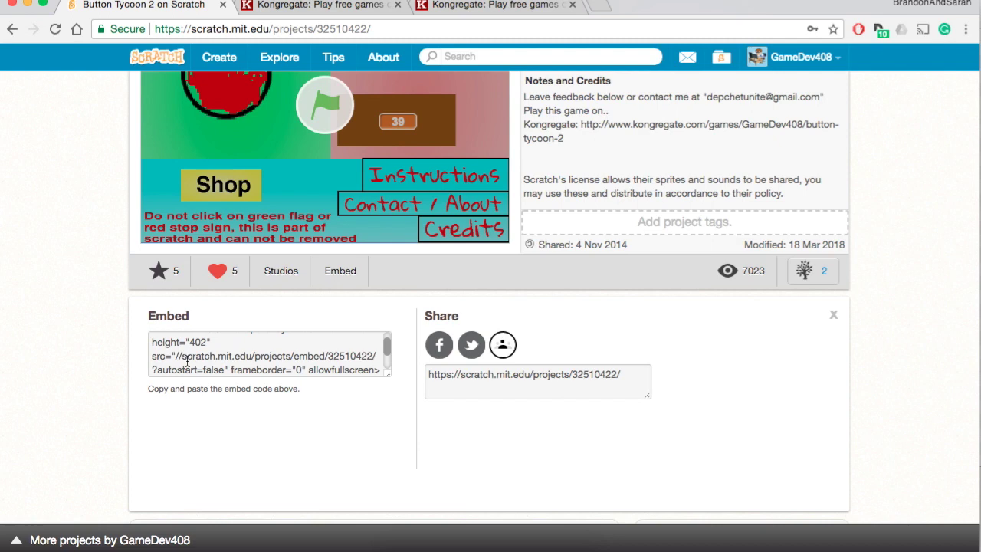
scroll(306, 288, "up", 1)
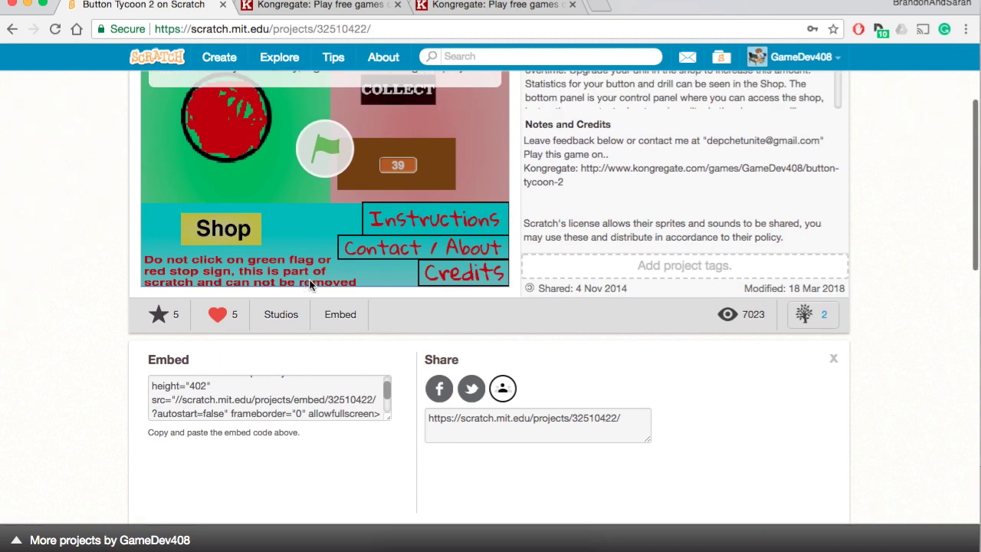
scroll(360, 320, "up", 3)
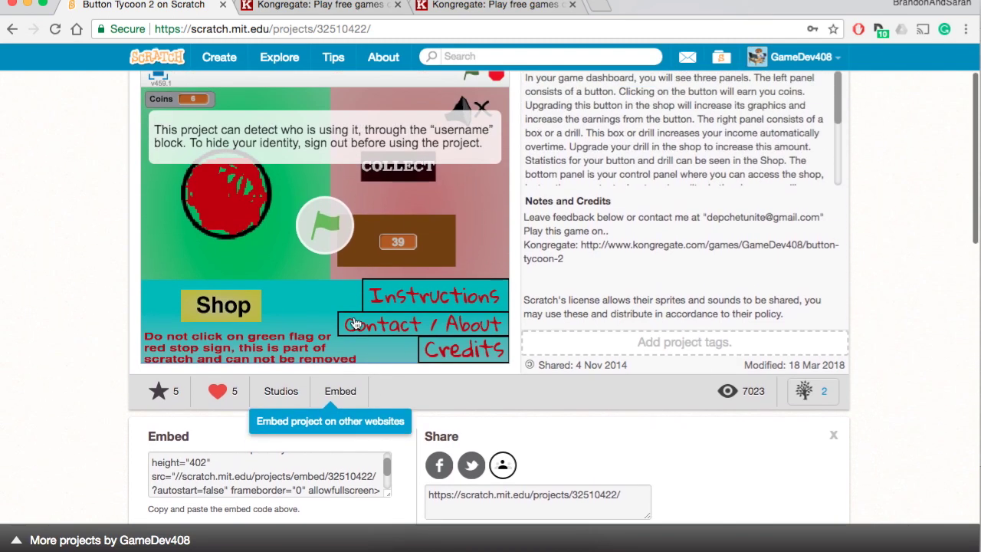
scroll(354, 322, "up", 1)
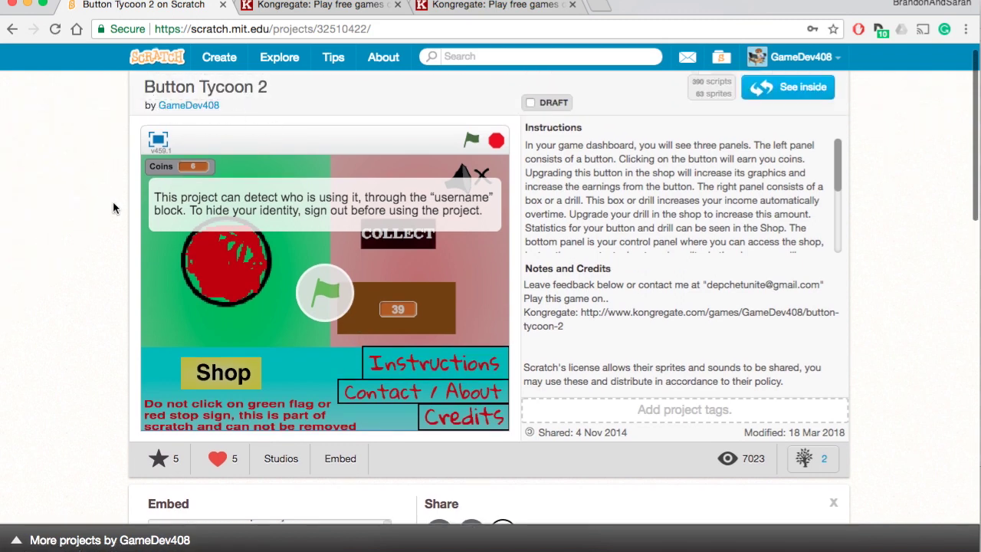
scroll(112, 202, "down", 4)
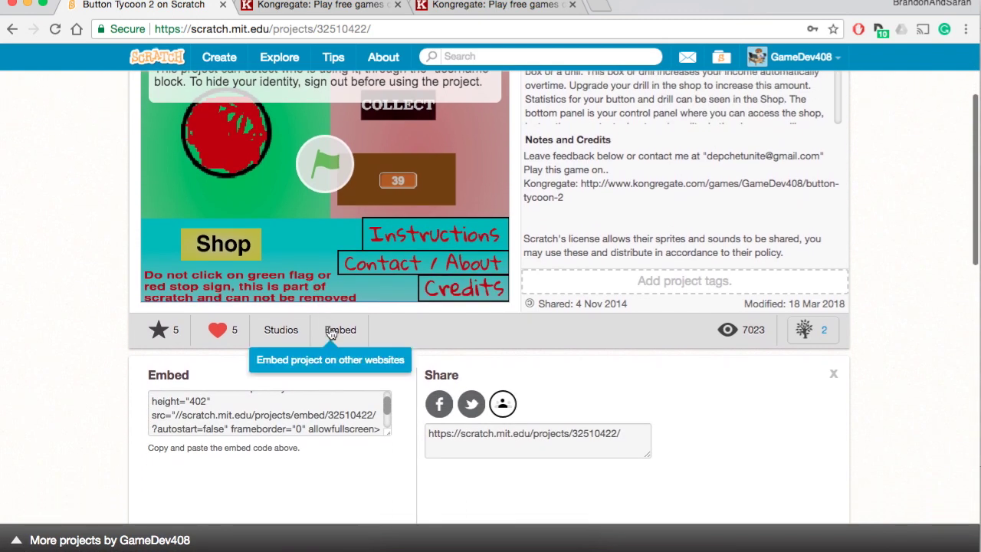
scroll(189, 420, "down", 1)
scroll(189, 420, "down", 1)
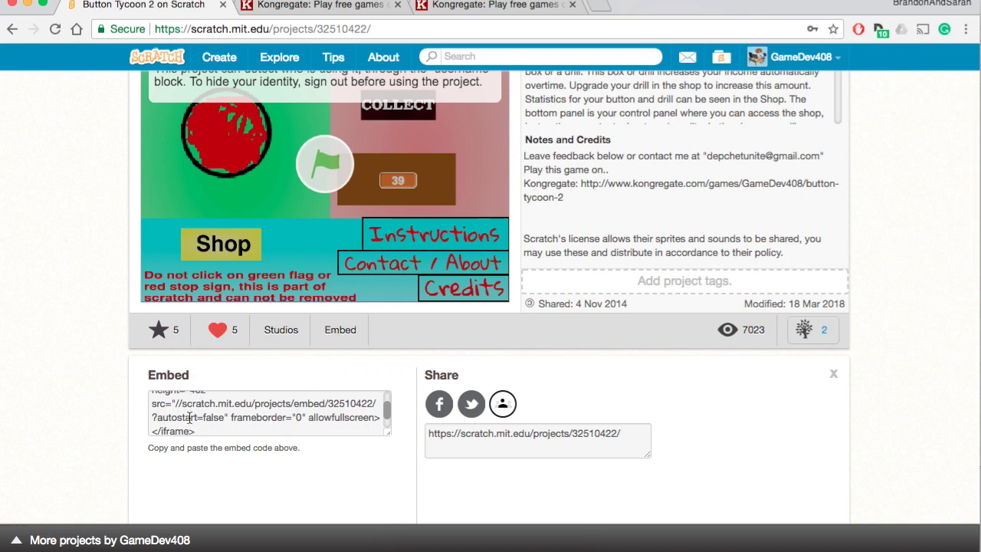
scroll(181, 407, "up", 2)
scroll(180, 406, "down", 1)
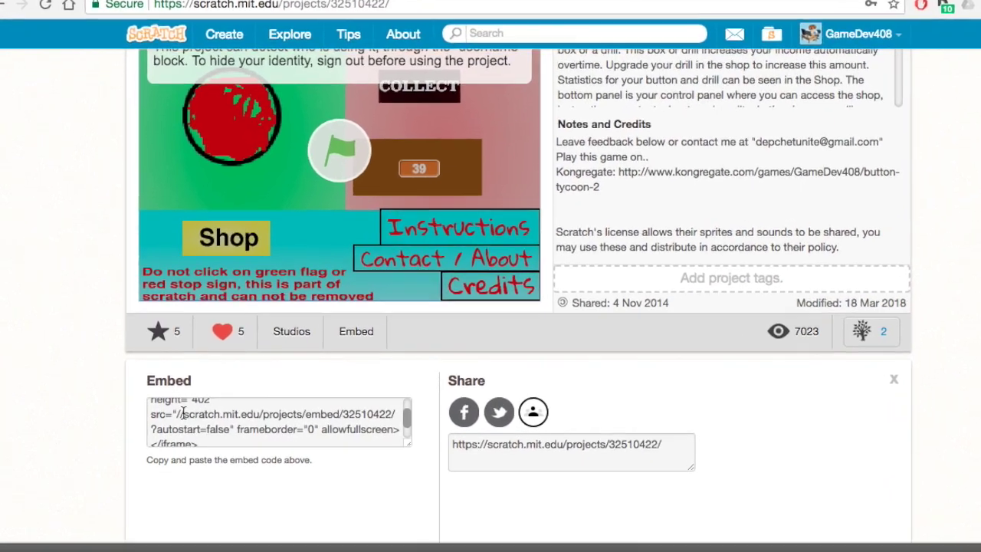
left_click(180, 405)
Copy the embed address scratch.mit.edu/projects/embed/32510422/?autostart=false and return to Kongregate
left_click_drag(184, 406, 221, 424)
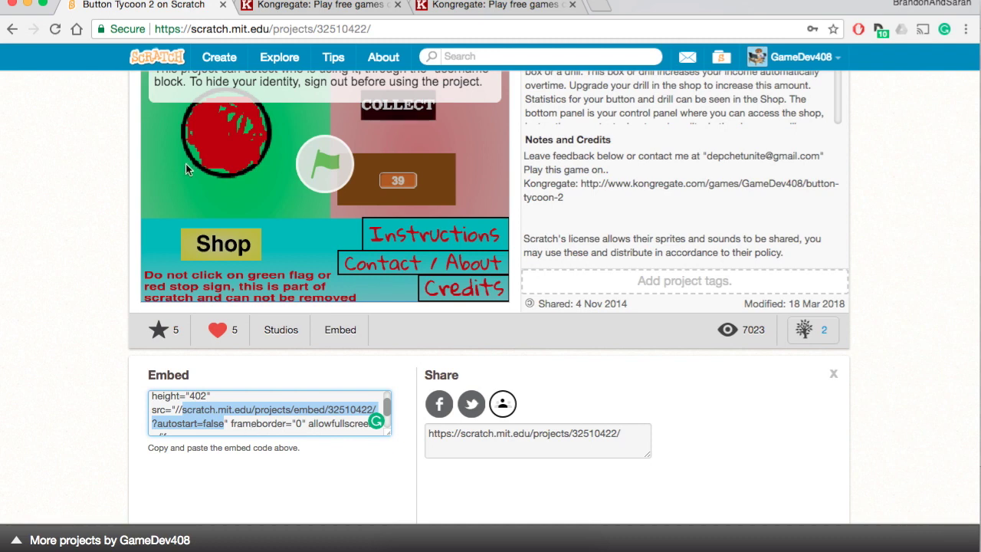
left_click(138, 0)
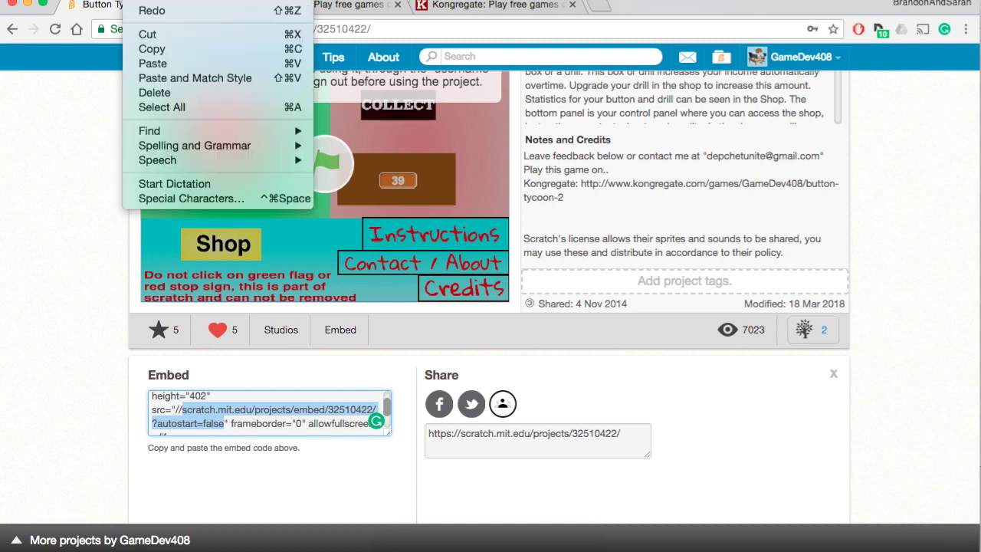
left_click(153, 48)
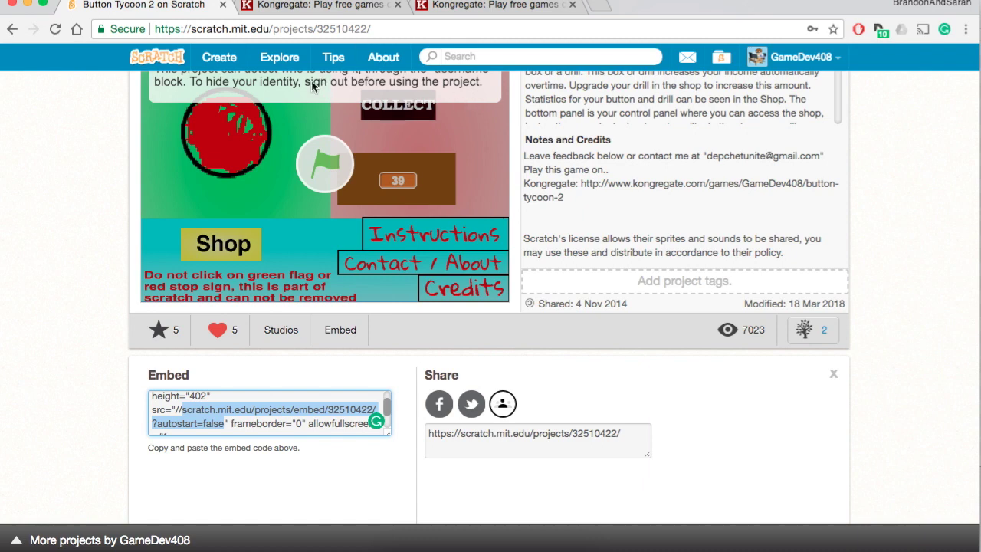
left_click(279, 8)
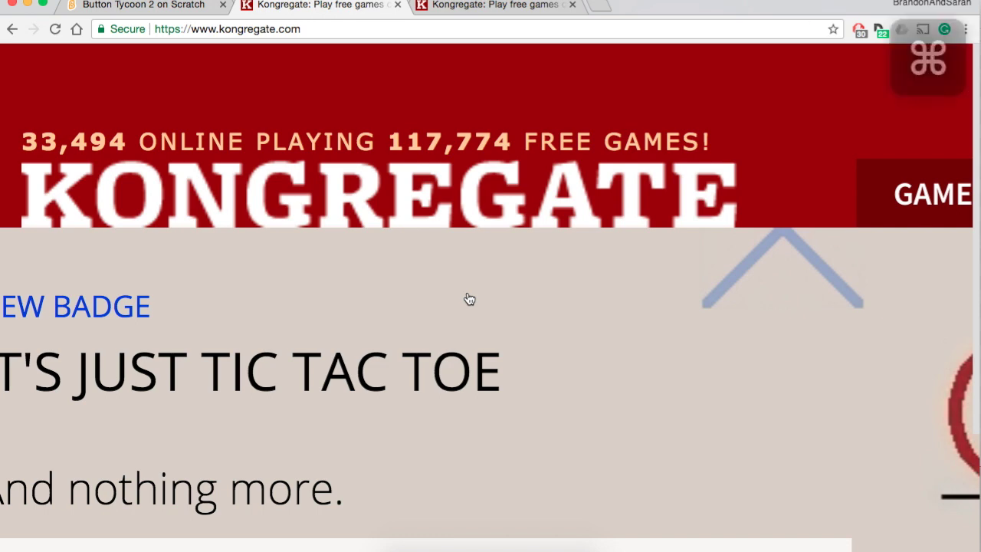
Reset Kongregate's page zoom and go to Upload your game under GAMES
key("super+0")
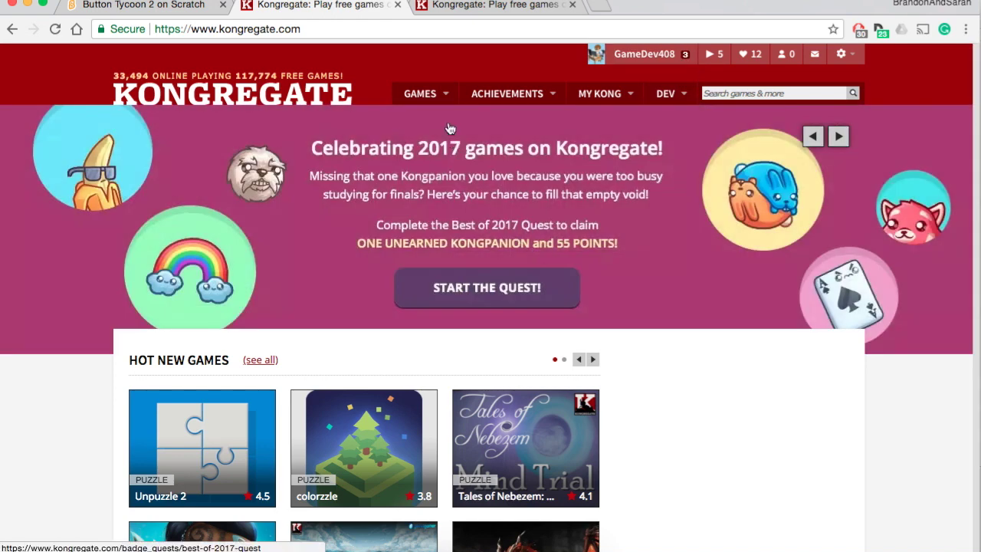
mouse_move(436, 96)
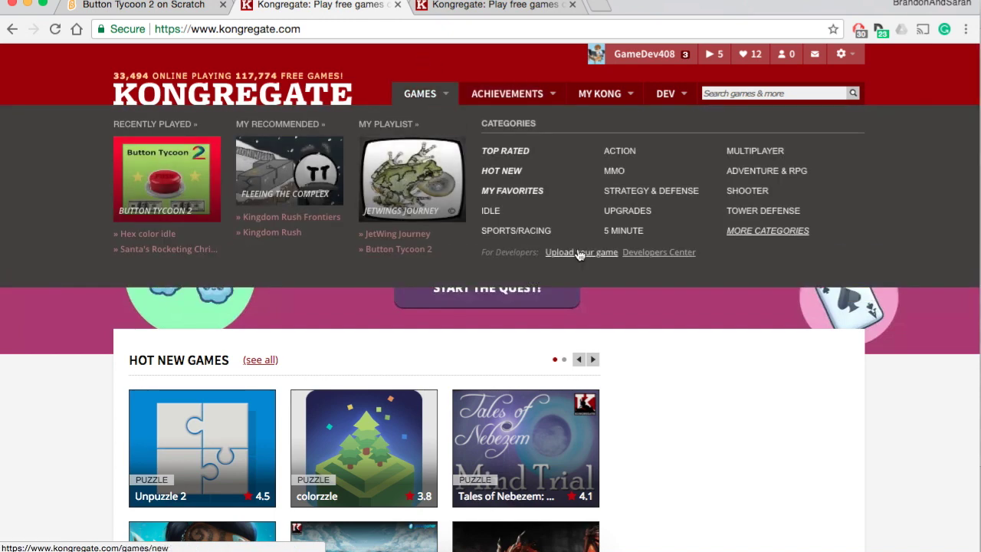
left_click(580, 255)
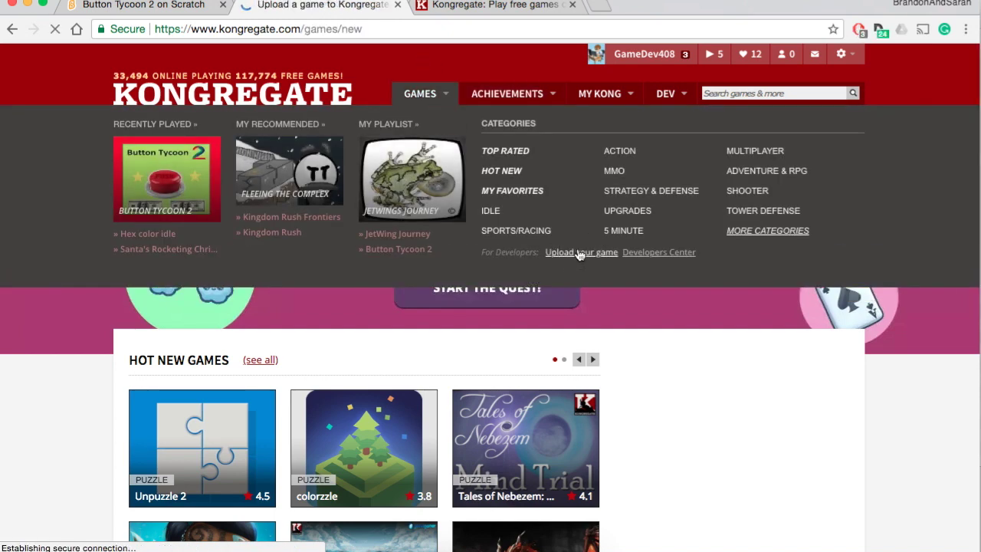
Enter 'maz' as the game's Title, Game Description and Game Instructions
scroll(533, 219, "down", 1)
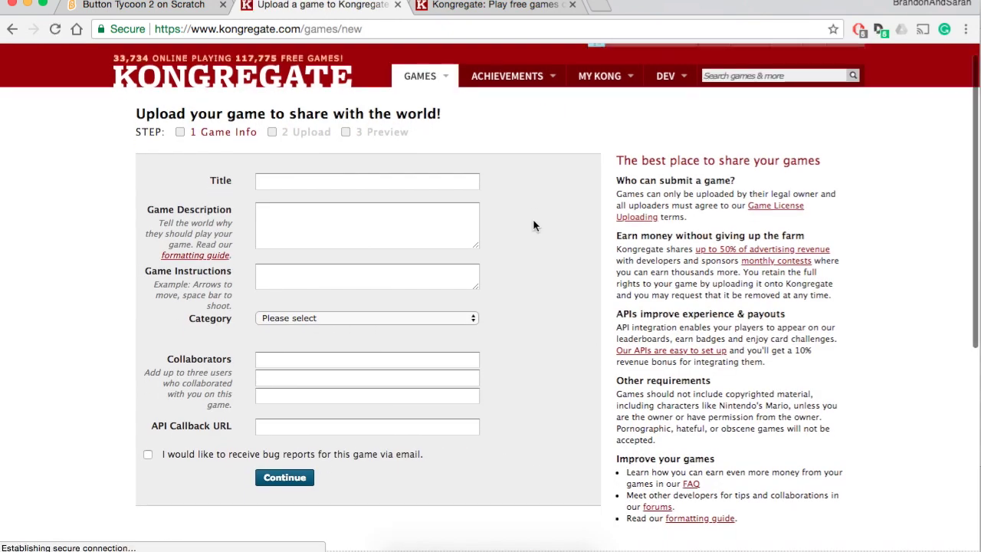
left_click(440, 178)
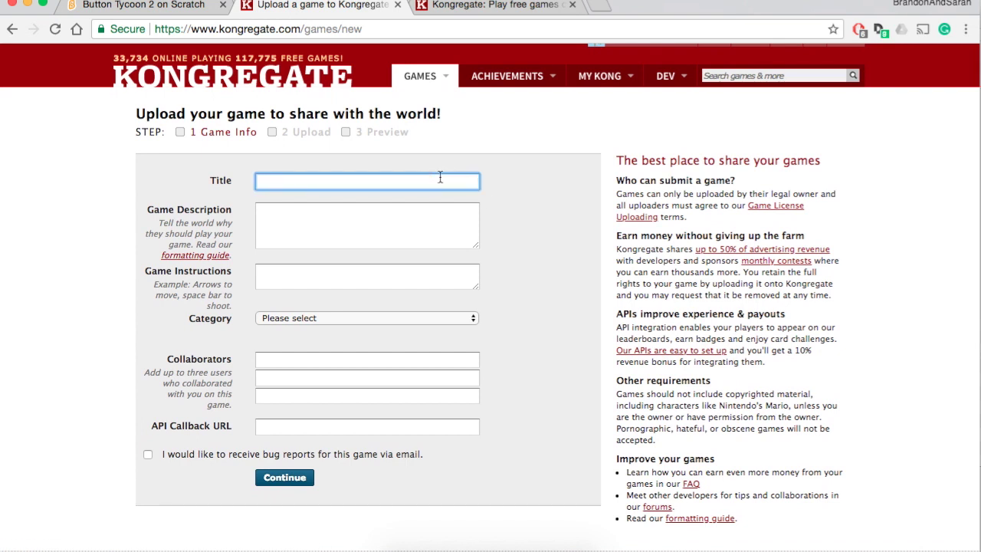
type("maz")
key("Tab")
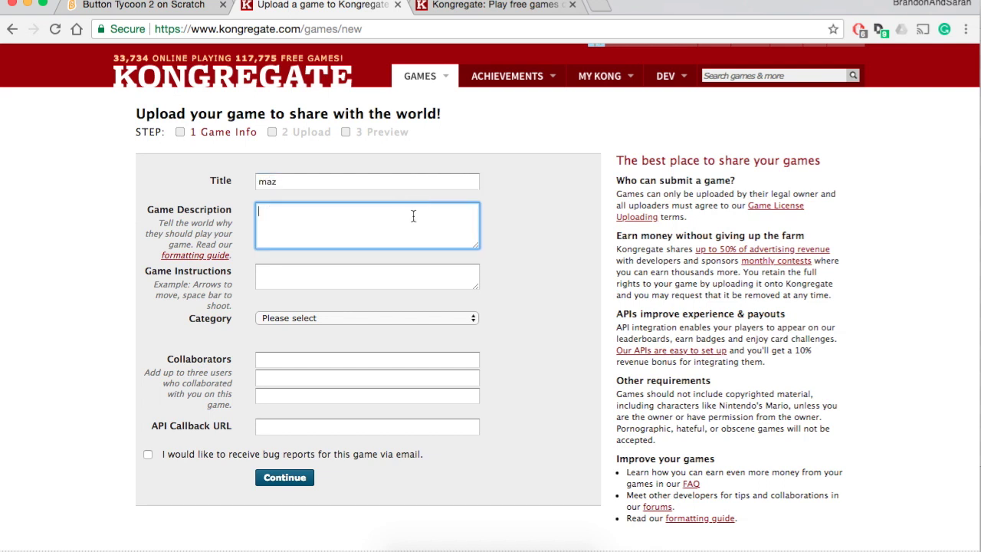
type("maz")
left_click(358, 284)
type("maz")
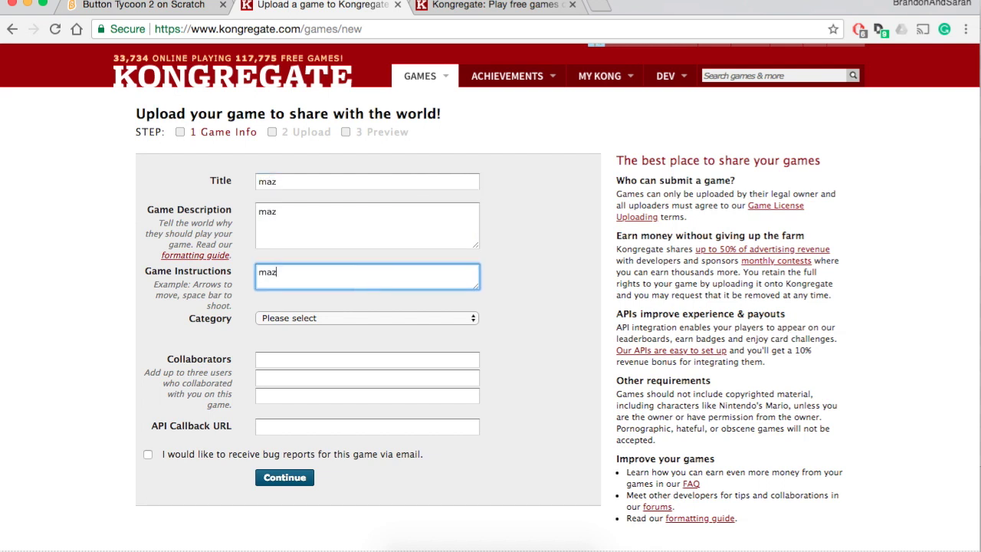
Set the game's Category to Action
scroll(357, 284, "down", 2)
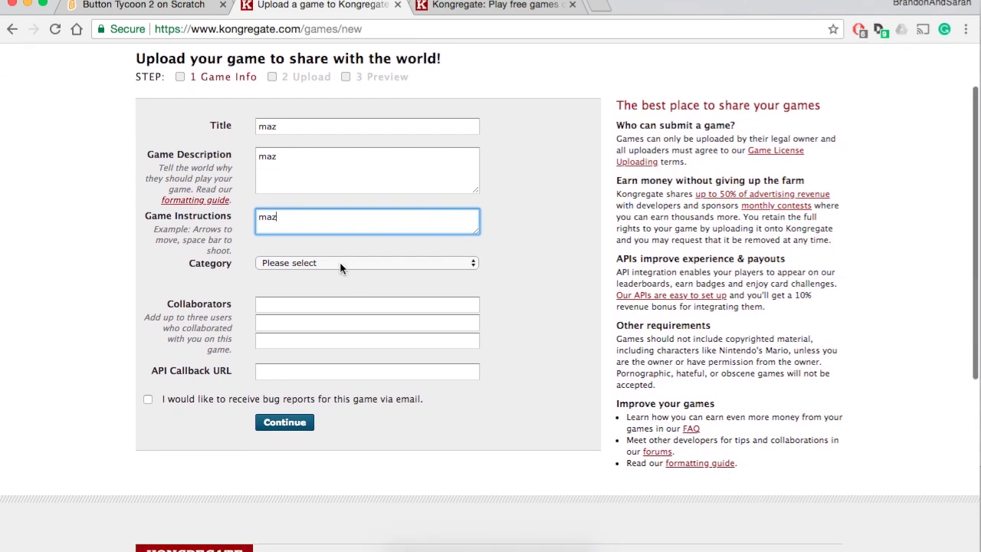
left_click(333, 261)
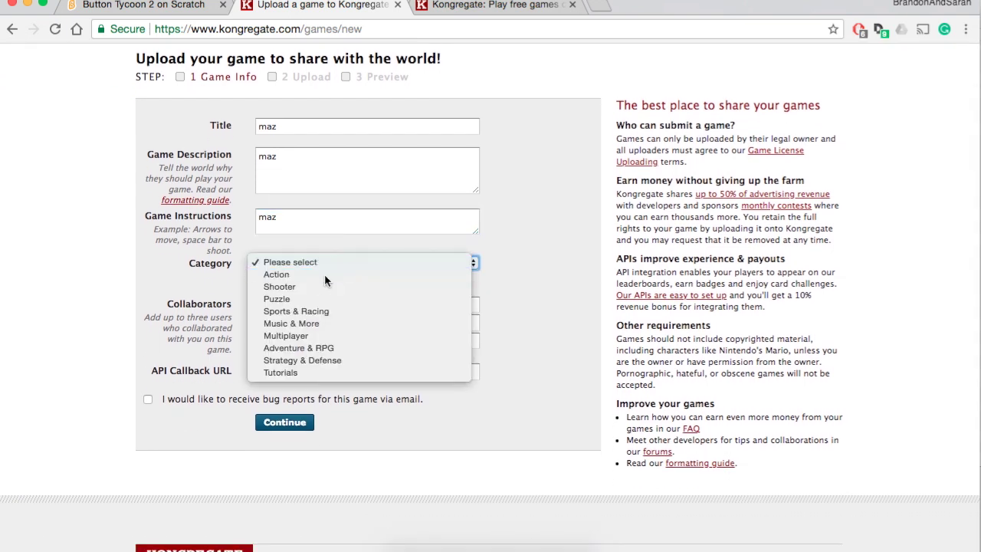
left_click(324, 273)
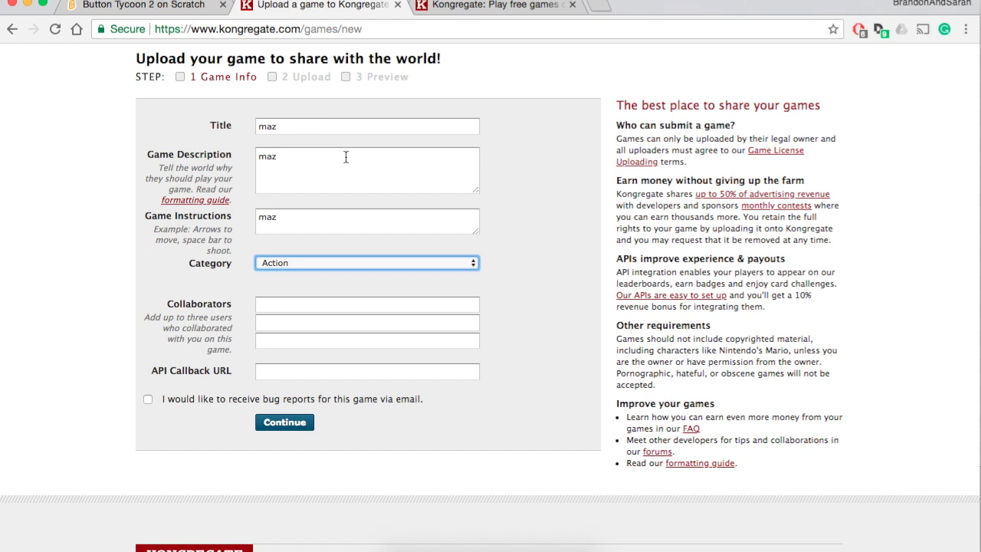
scroll(326, 222, "down", 1)
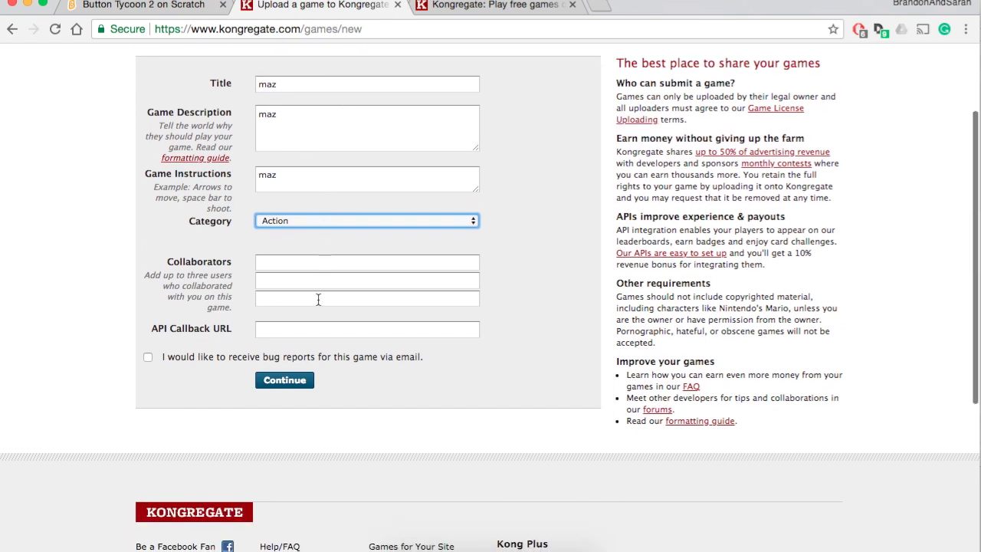
left_click(298, 222)
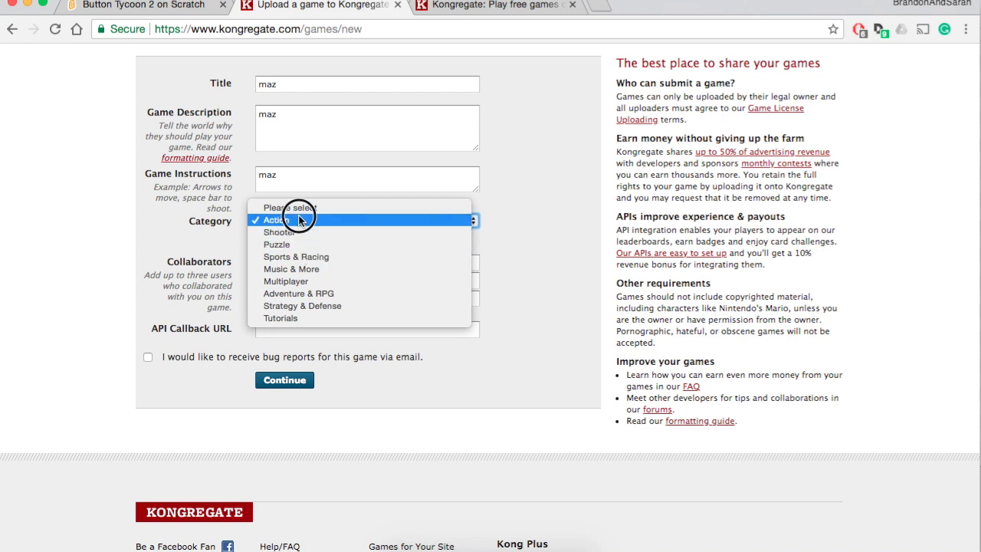
left_click(257, 220)
scroll(237, 246, "down", 1)
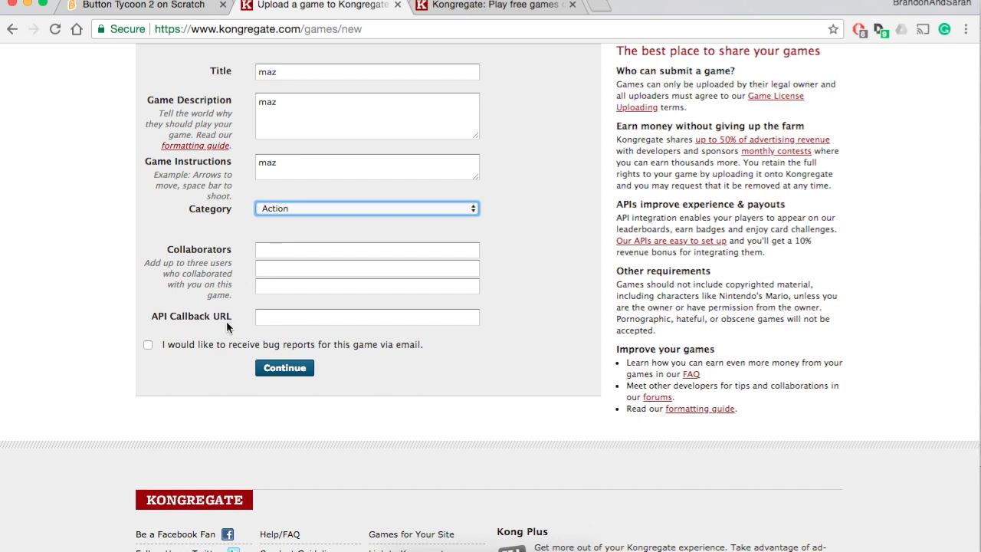
Leave the API Callback URL blank and continue to the upload step
left_click(269, 317)
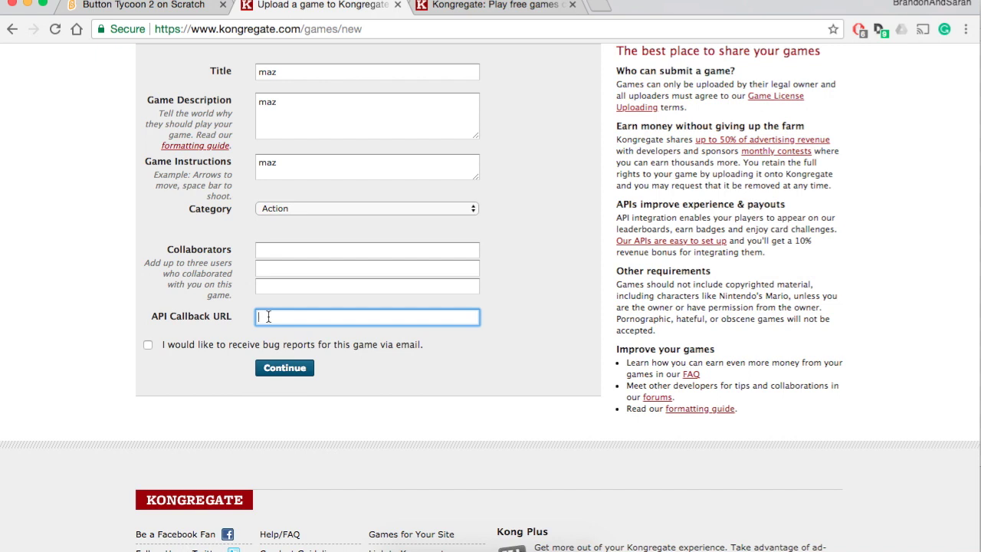
scroll(671, 345, "up", 1)
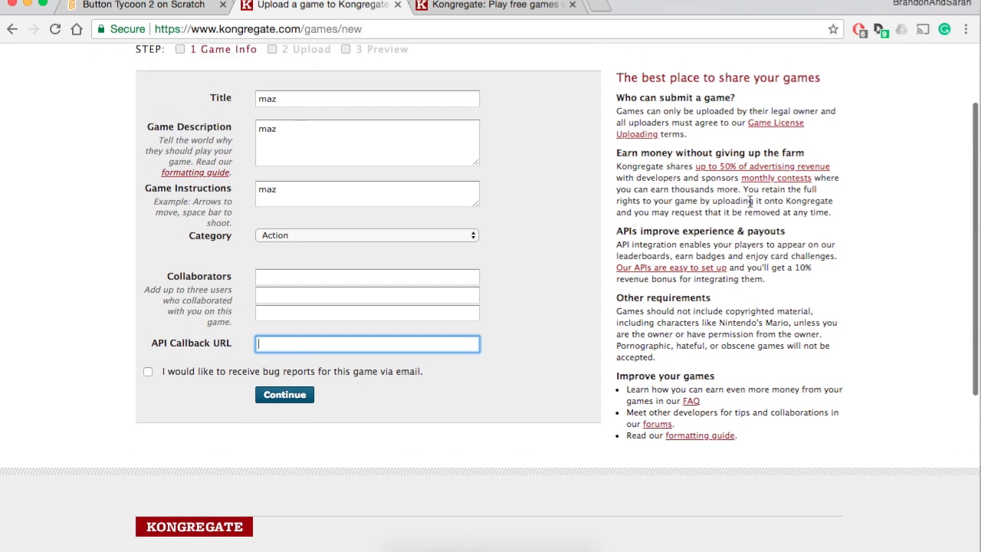
left_click_drag(799, 278, 617, 273)
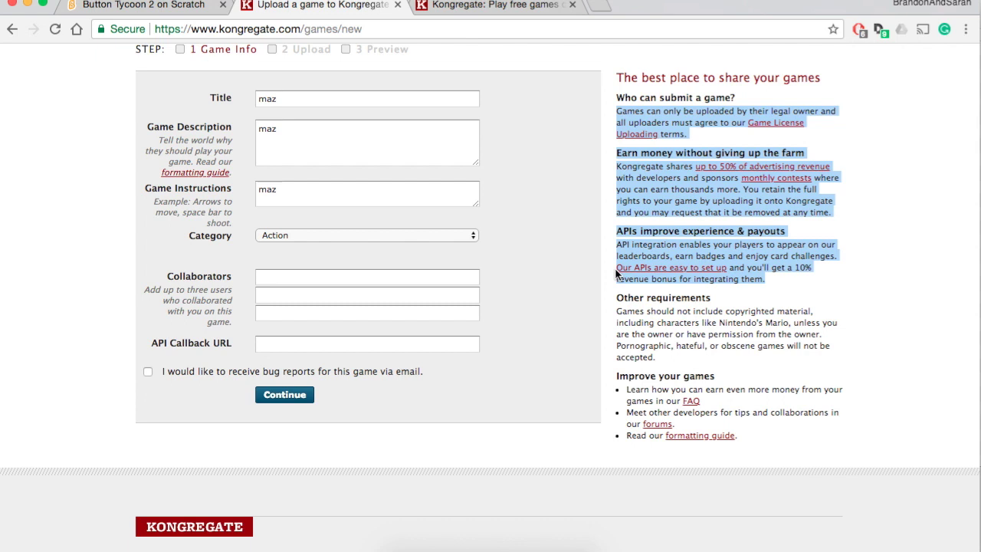
left_click(575, 275)
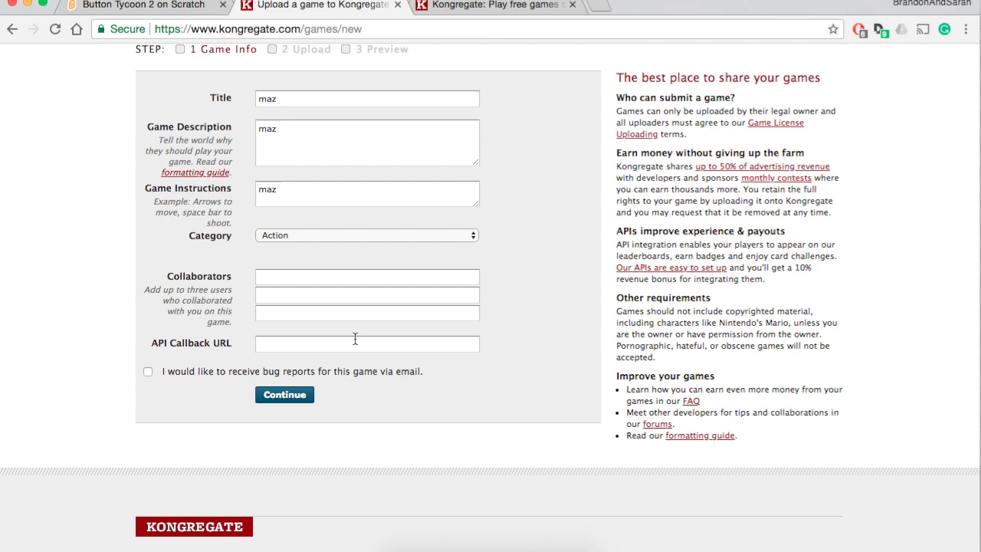
left_click(317, 345)
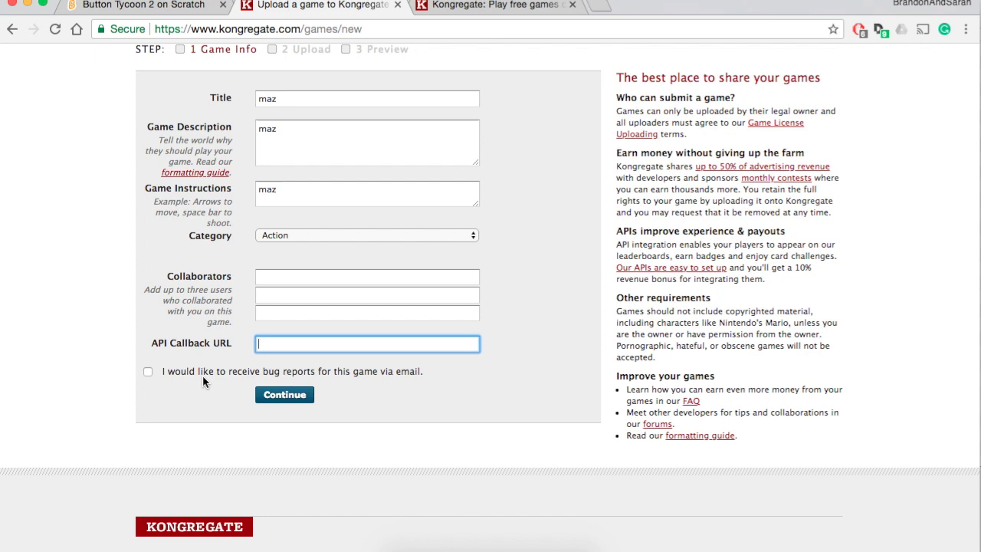
left_click(292, 401)
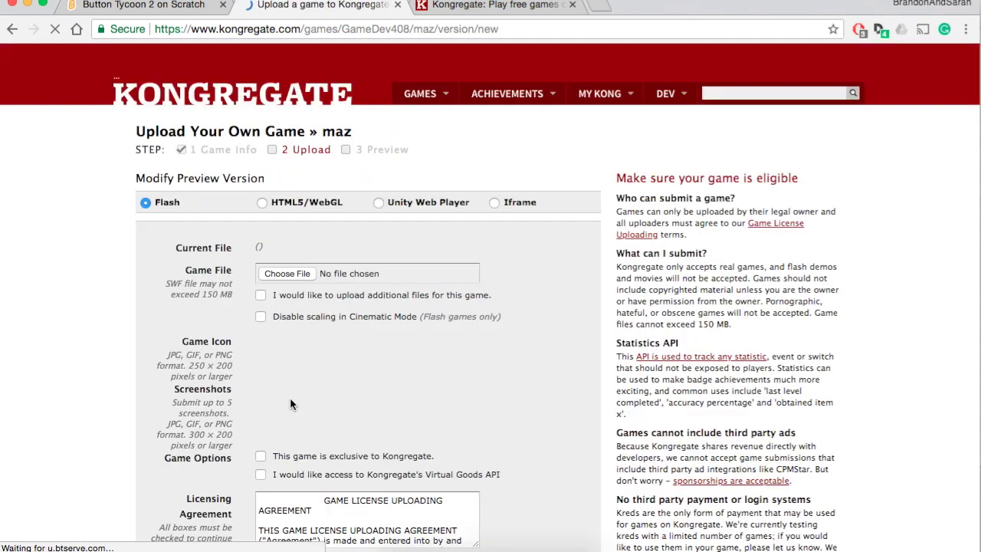
Choose Iframe as the game format and paste the Scratch embed URL as its Iframe URL
scroll(290, 397, "down", 1)
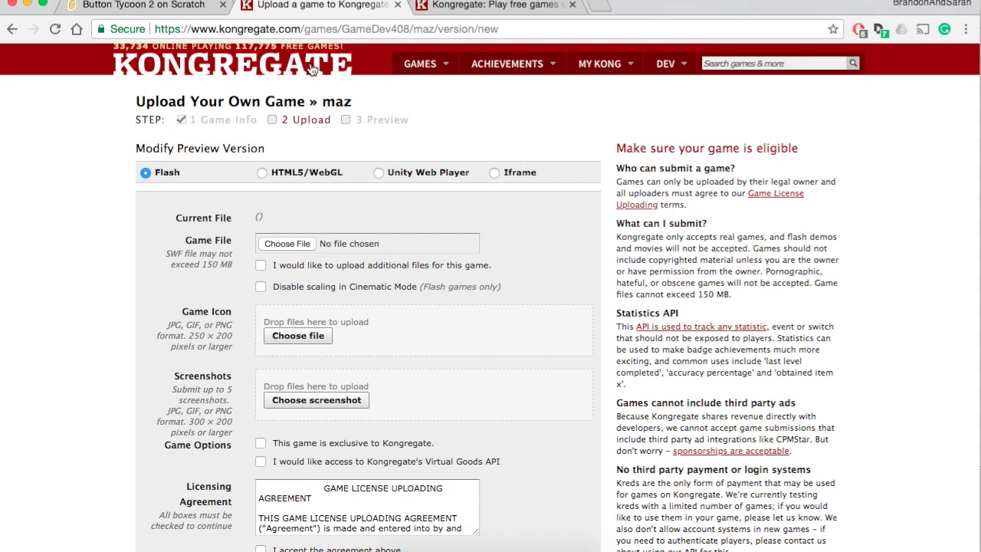
left_click(495, 175)
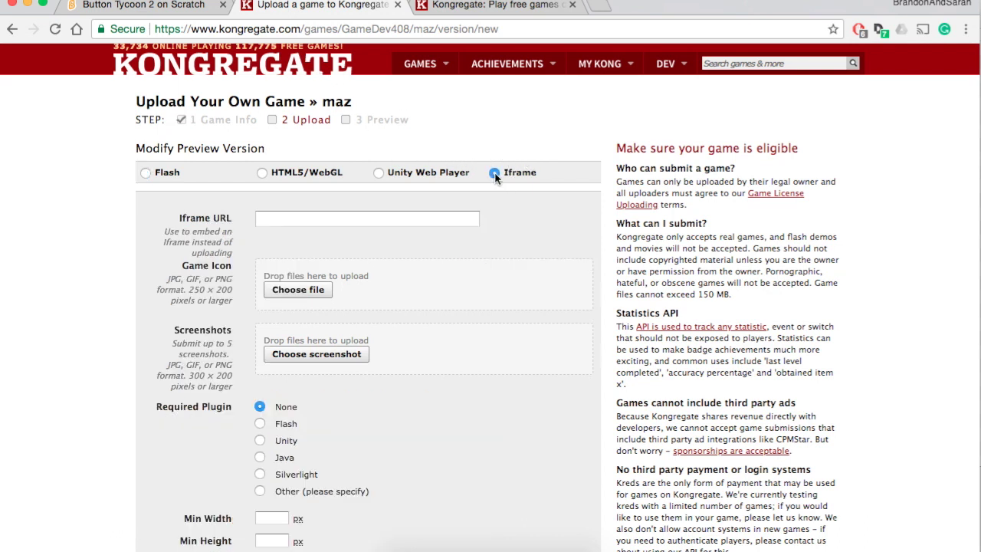
left_click(370, 215)
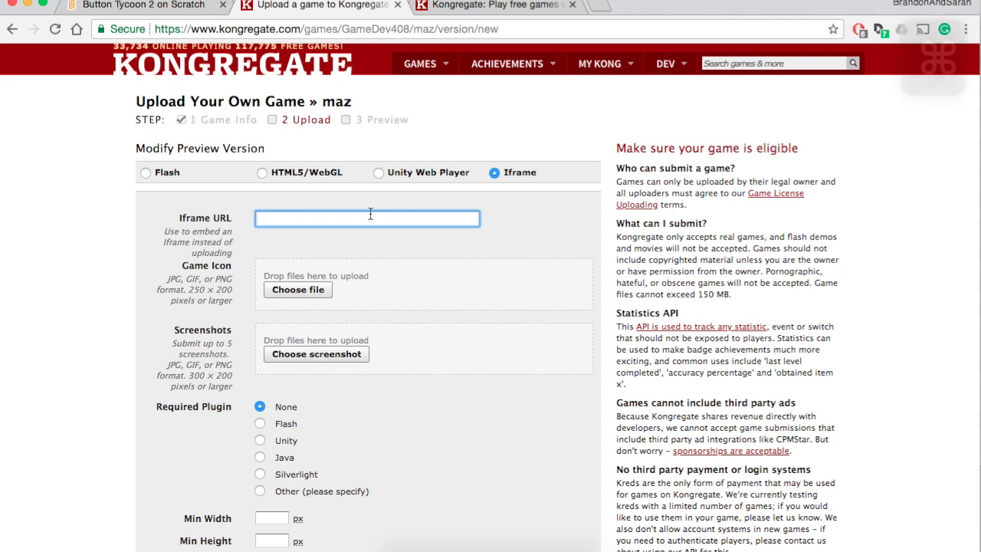
type("https://scratch.mit.edu/projects/embed/32510422/?autostart=false")
key("Up")
key("Down")
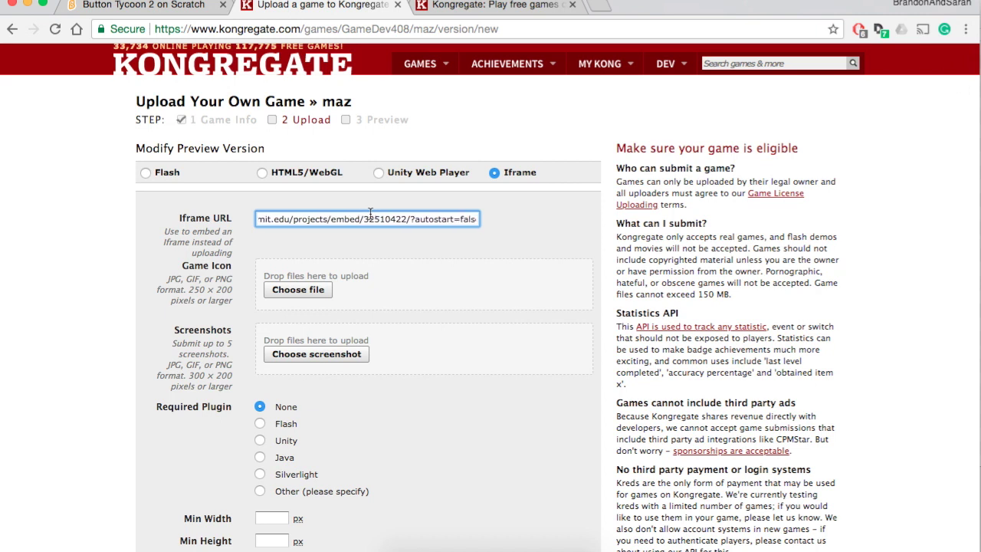
key("Up")
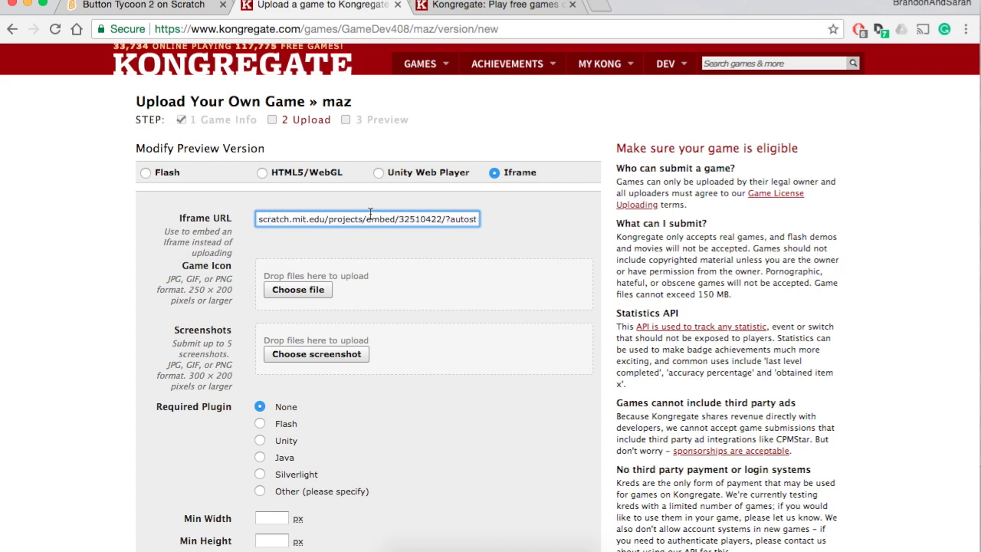
Change the Iframe URL's autostart=false to autostart=true
left_click(138, 0)
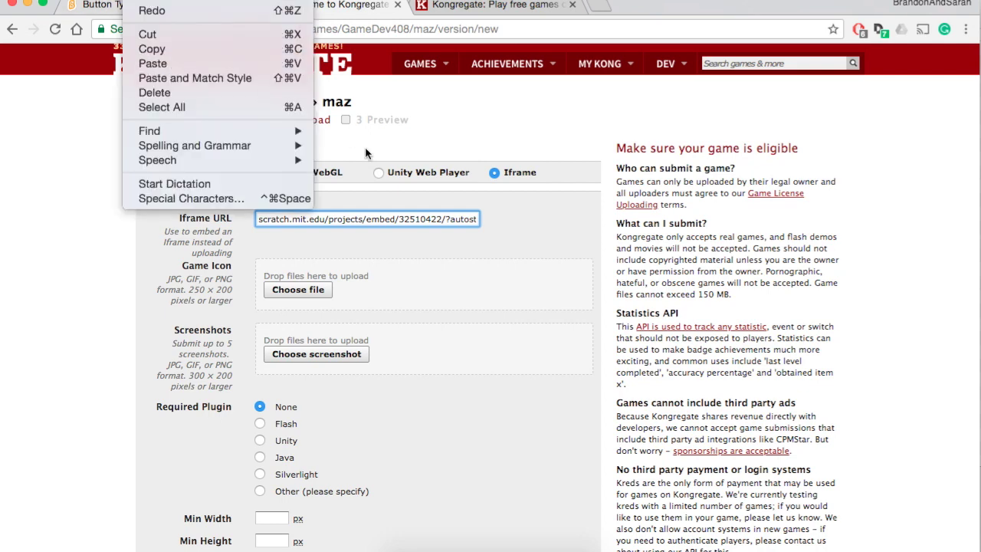
left_click(387, 222)
triple_click(580, 261)
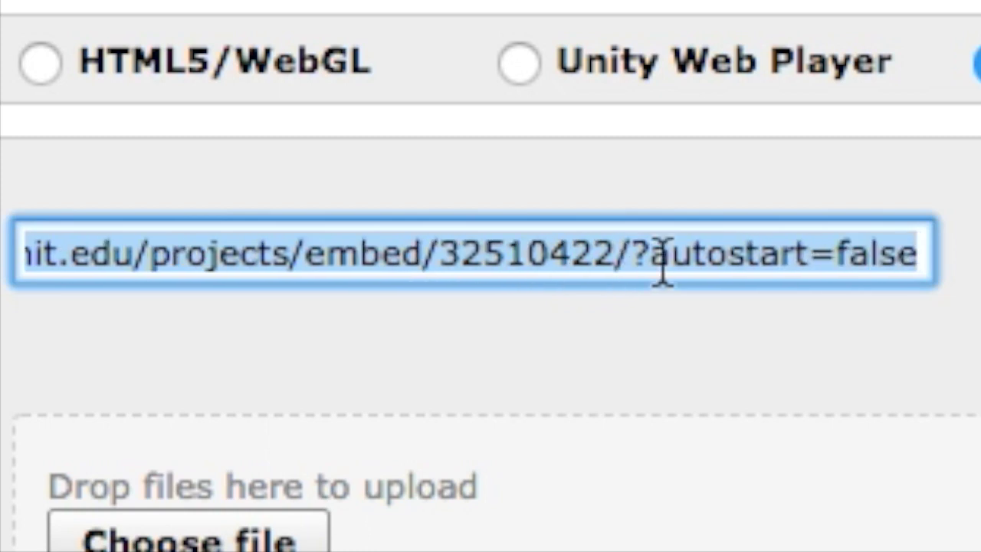
left_click(923, 257)
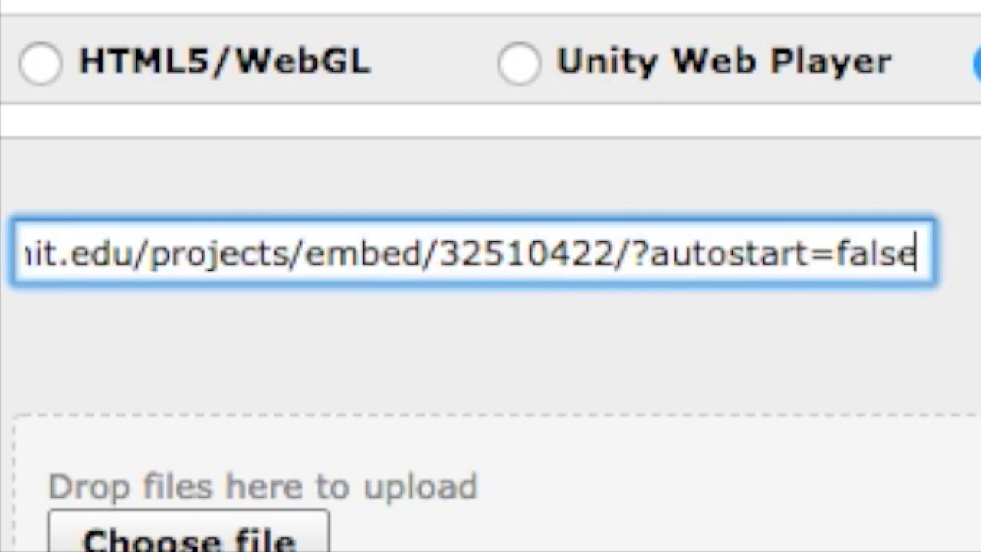
key("BackSpace")
key("BackSpace")
key("BackSpace")
key("BackSpace")
key("BackSpace")
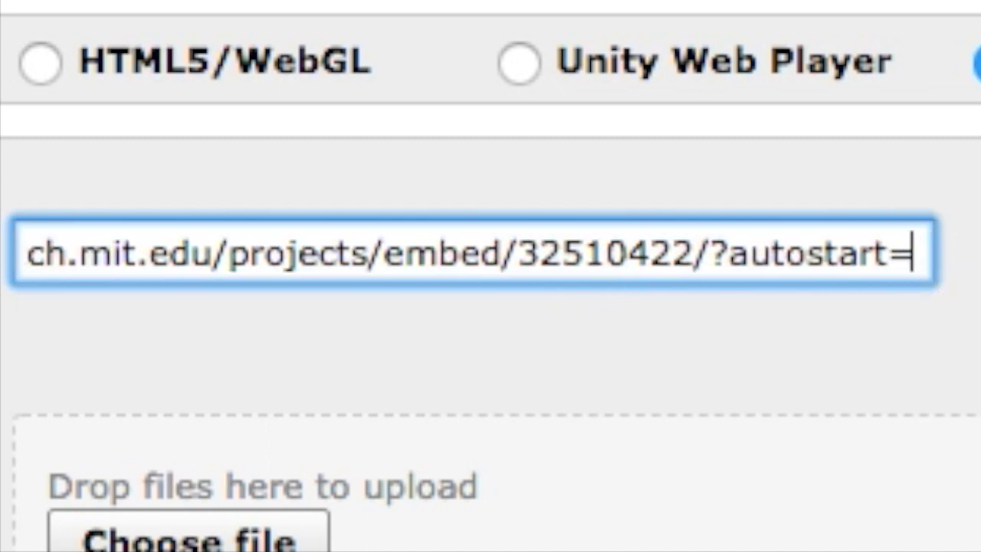
type("true")
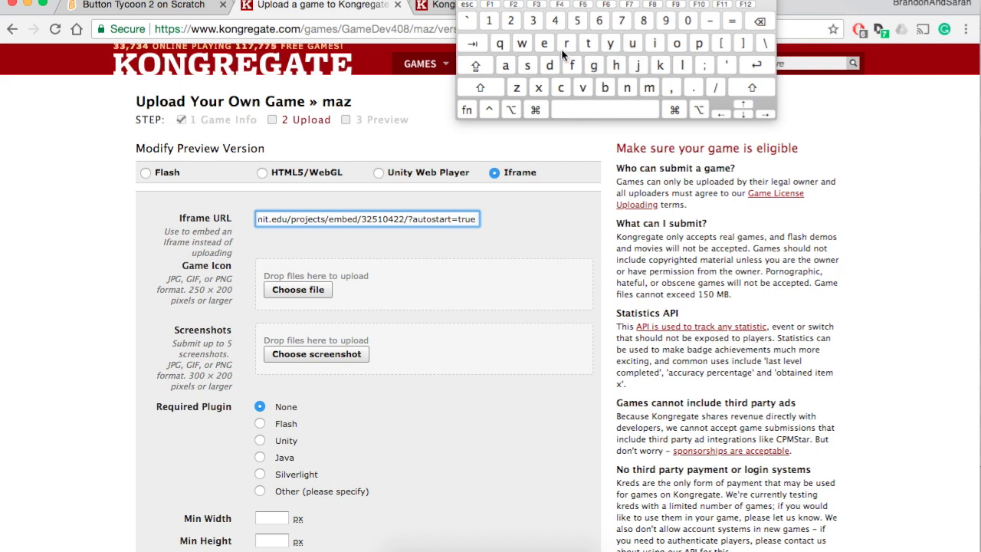
left_click(466, 3)
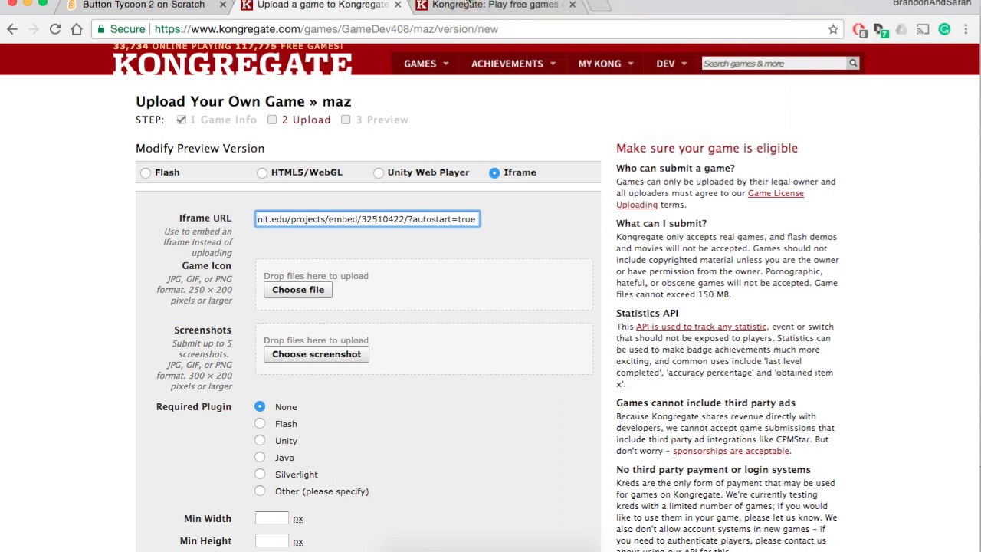
left_click(436, 238)
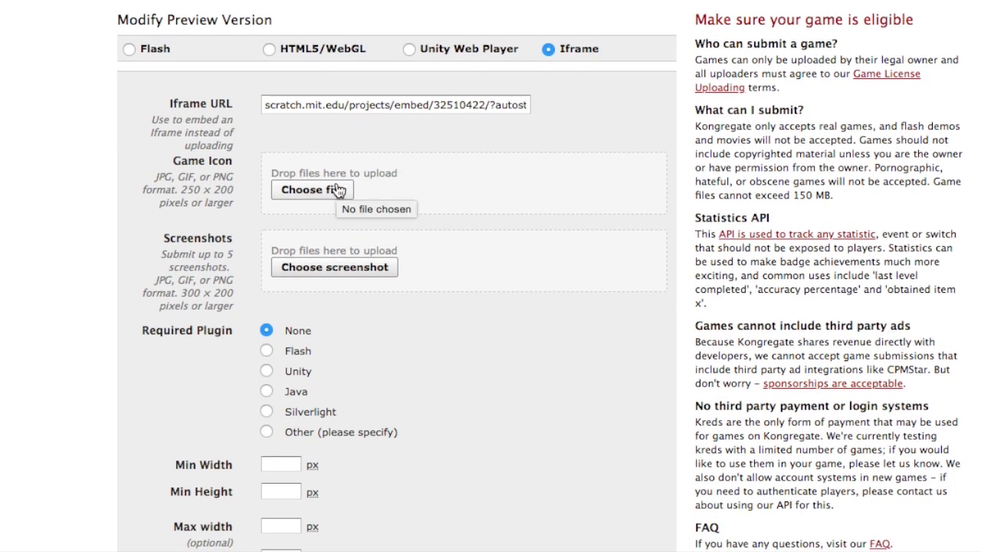
Set the iframe's Min Width to 640 and Min Height to 480 pixels
scroll(338, 190, "down", 1)
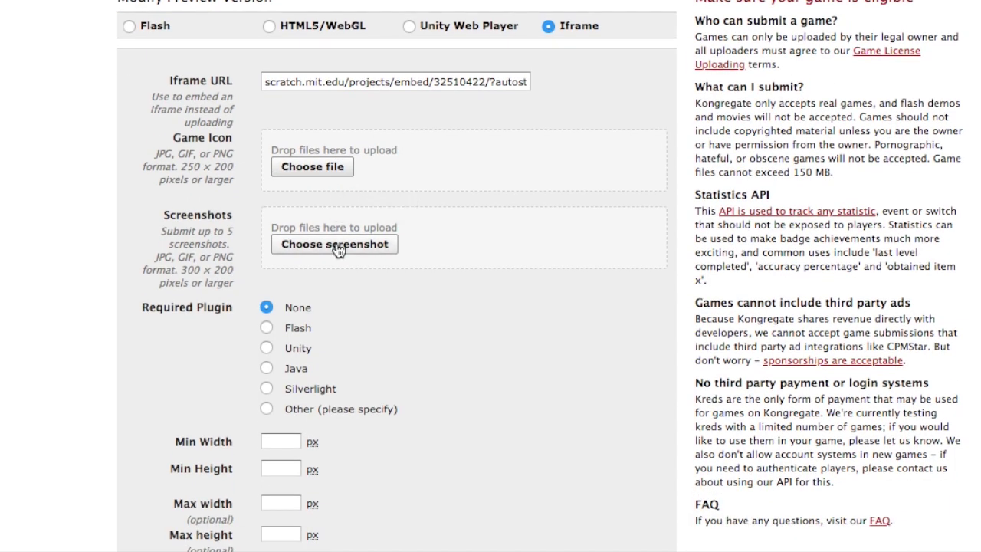
scroll(330, 230, "down", 2)
scroll(288, 253, "down", 2)
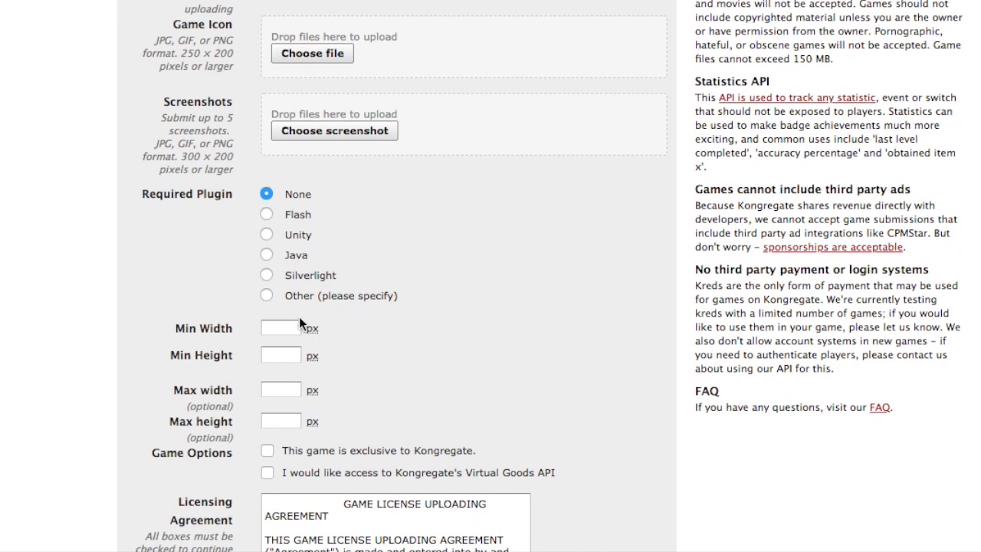
left_click(288, 326)
type("640")
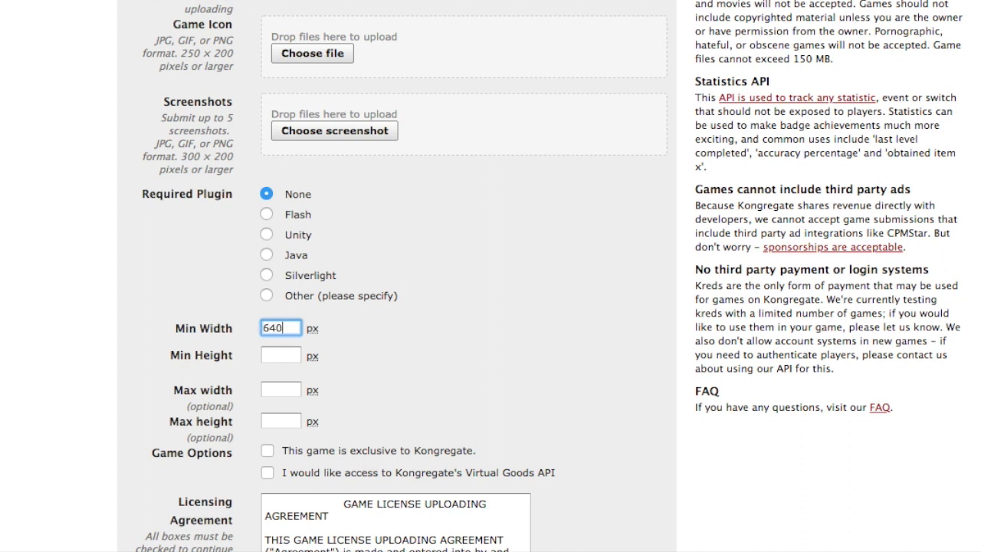
scroll(288, 326, "down", 1)
left_click(279, 332)
type("480")
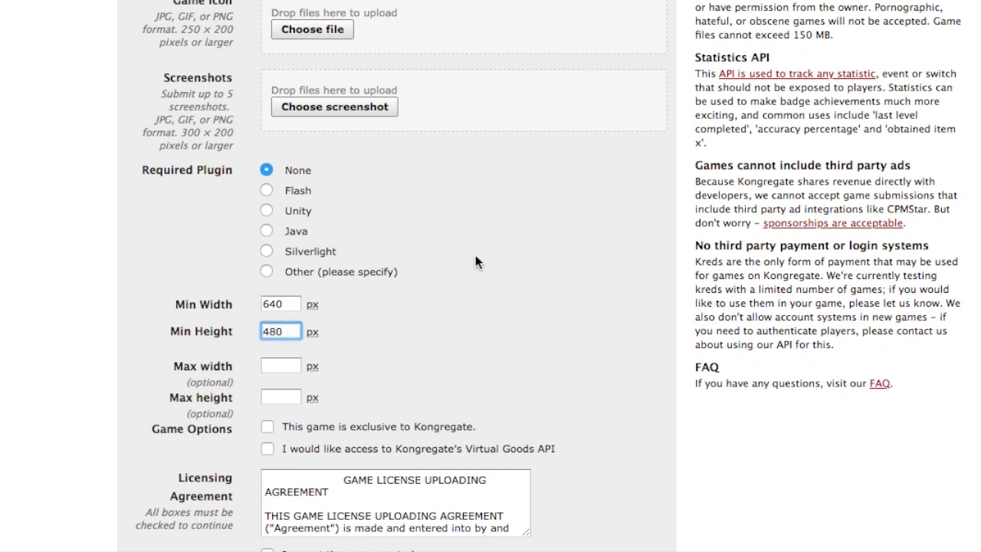
Mark the game as exclusive to Kongregate
scroll(475, 260, "down", 2)
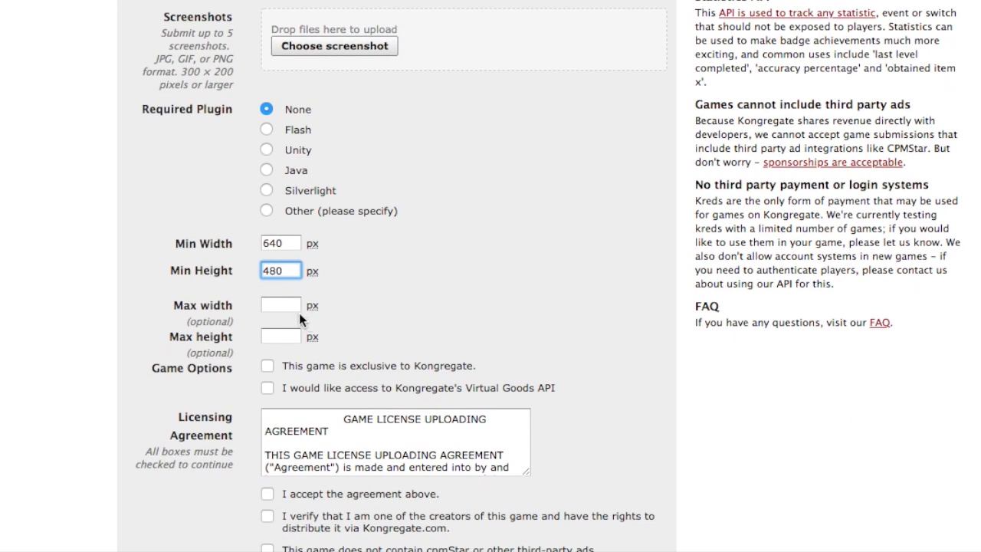
scroll(390, 295, "down", 2)
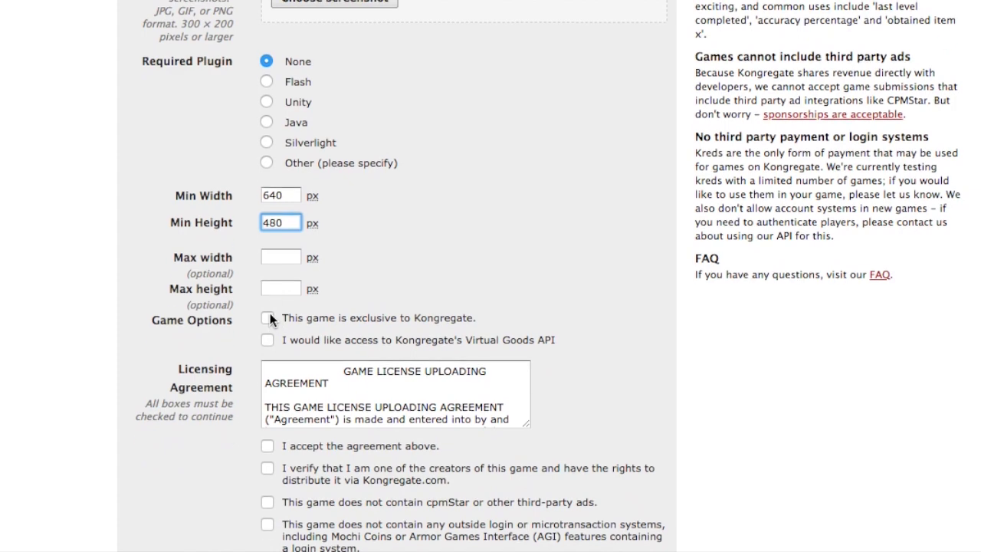
scroll(270, 315, "up", 2)
scroll(269, 321, "down", 2)
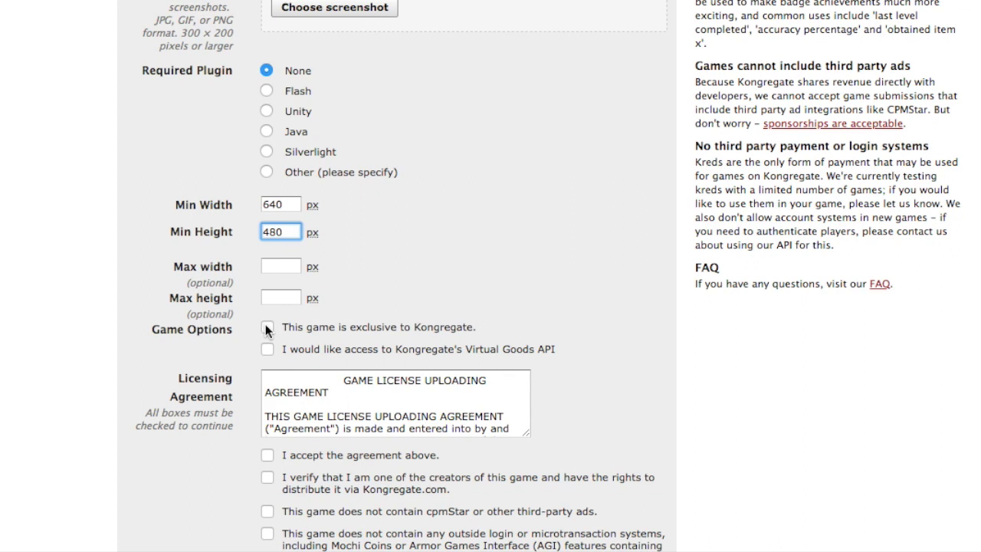
left_click(266, 329)
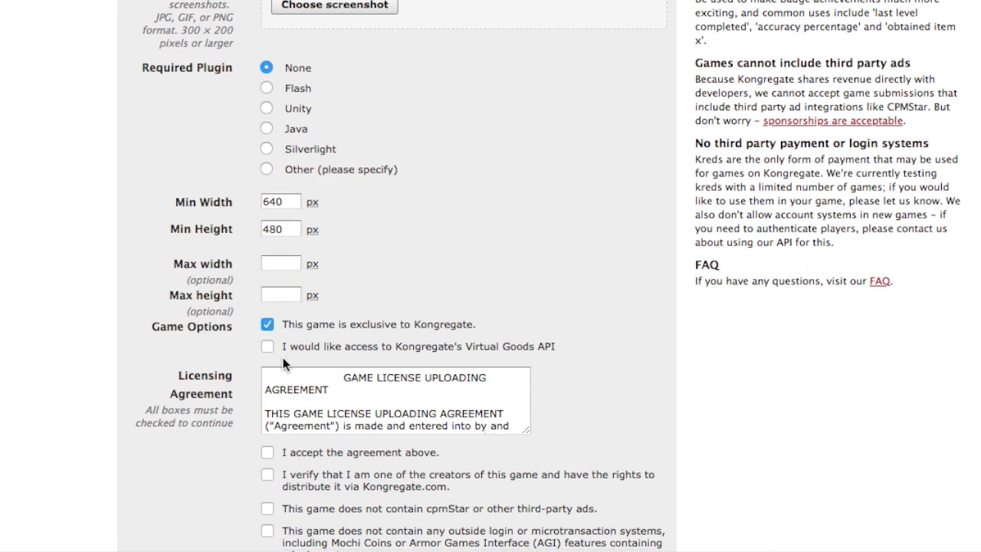
scroll(283, 357, "down", 1)
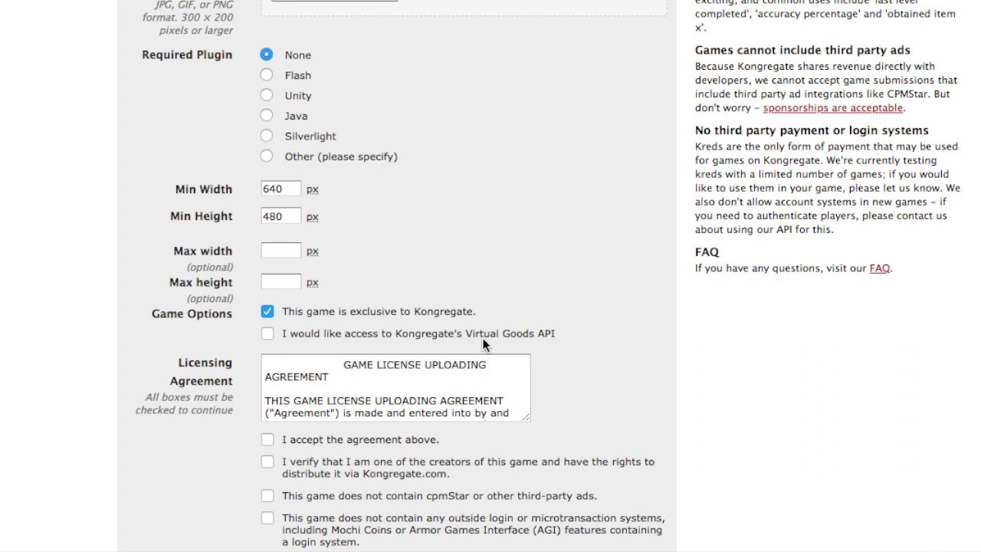
Accept the license agreement, creator and no-outside-login confirmations, then upload the iframe version
scroll(483, 344, "down", 1)
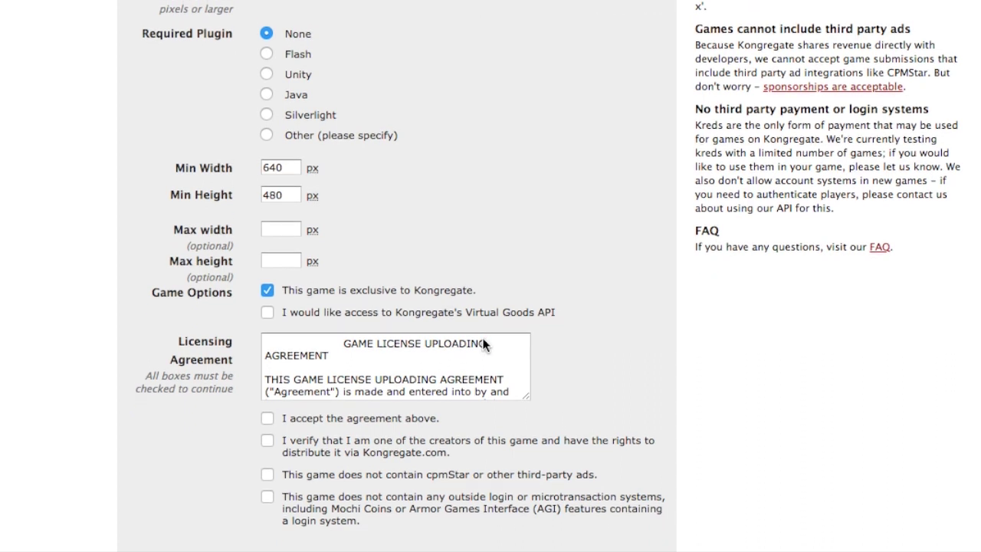
left_click(267, 414)
left_click(267, 437)
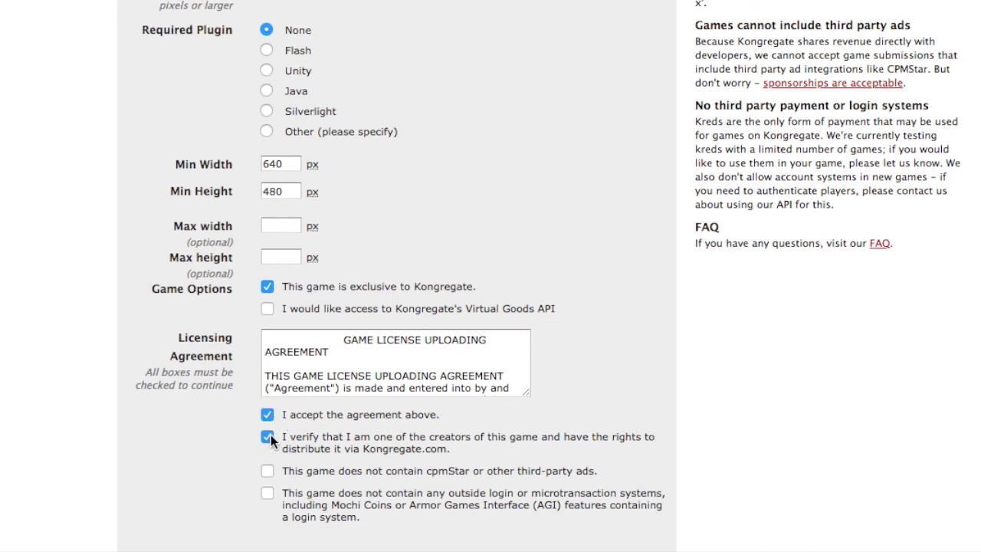
left_click(268, 494)
scroll(220, 458, "down", 5)
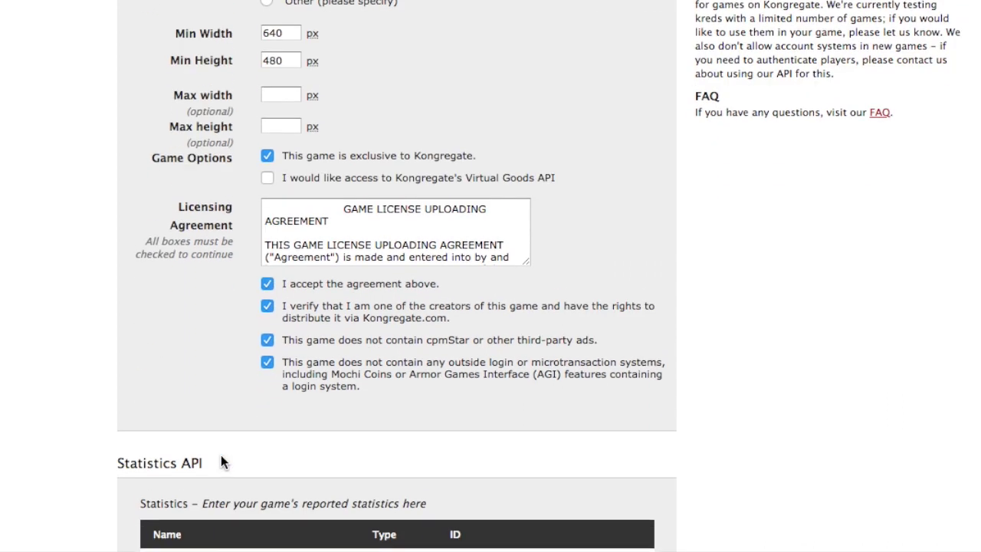
scroll(220, 461, "down", 1)
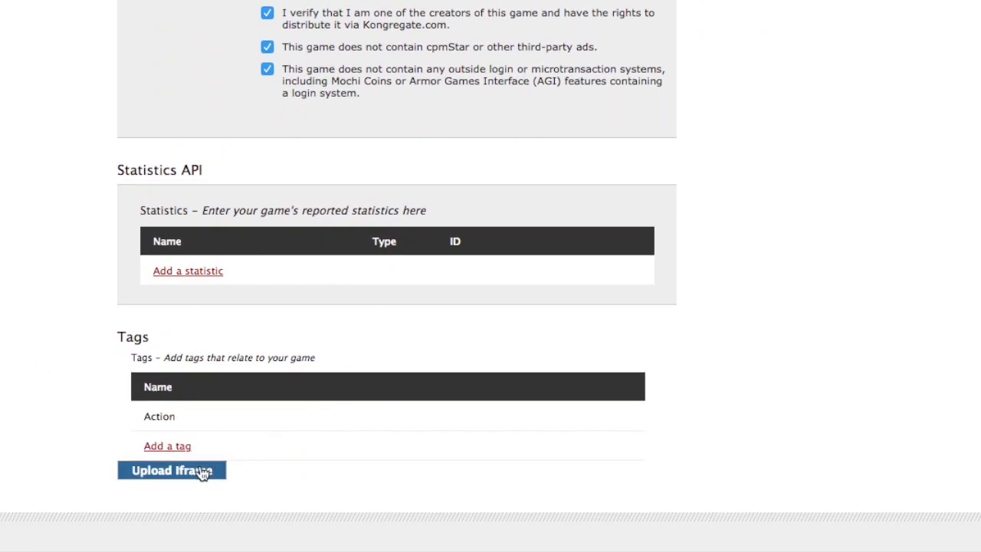
left_click(171, 470)
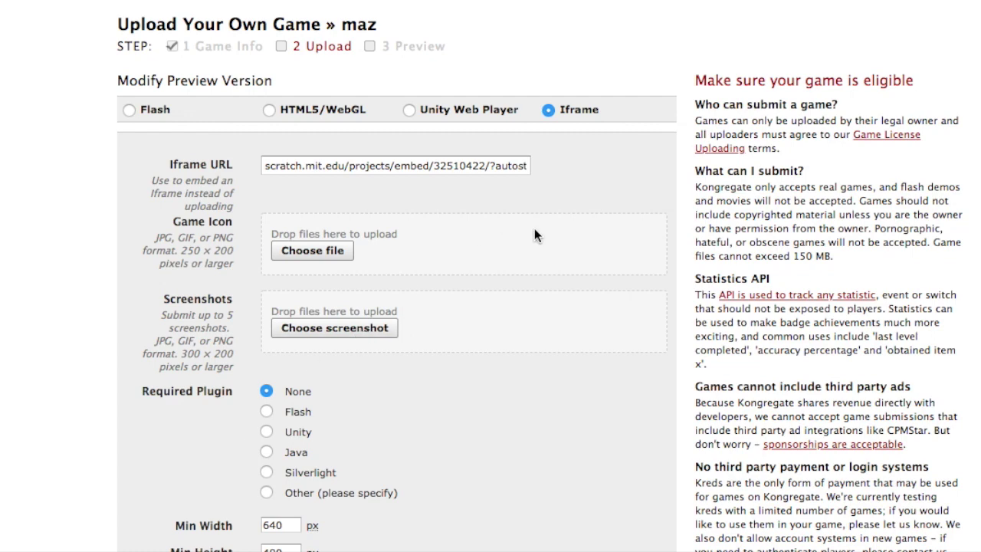
scroll(534, 230, "down", 1)
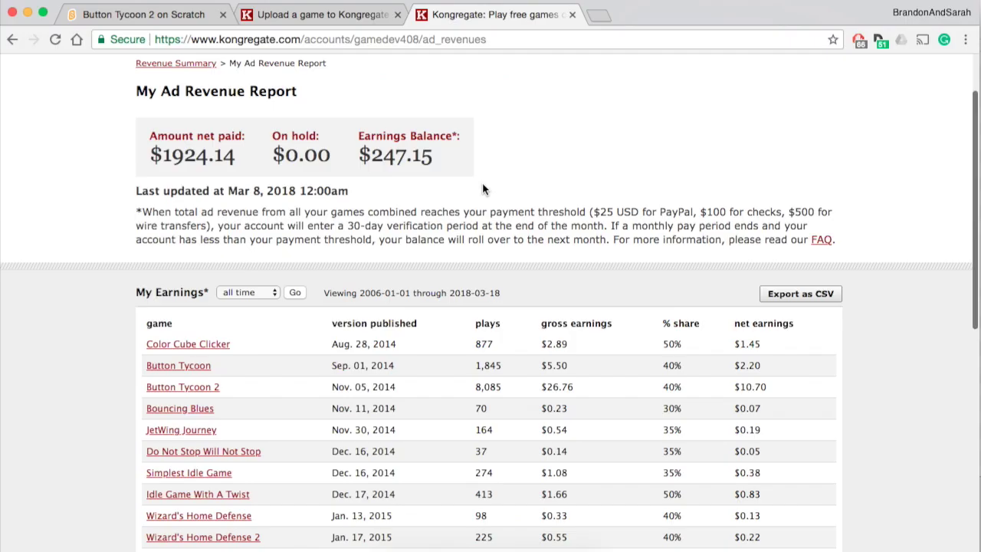
Zoom in on the ad revenue report after briefly checking the Scratch project page
key("super+equal")
key("super+equal")
key("super+equal")
key("super+equal")
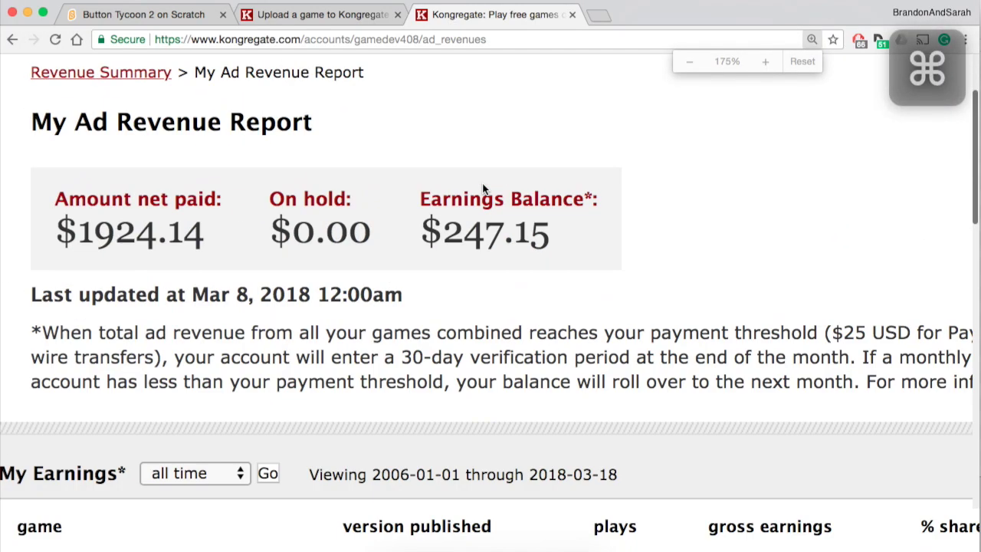
scroll(482, 187, "up", 1)
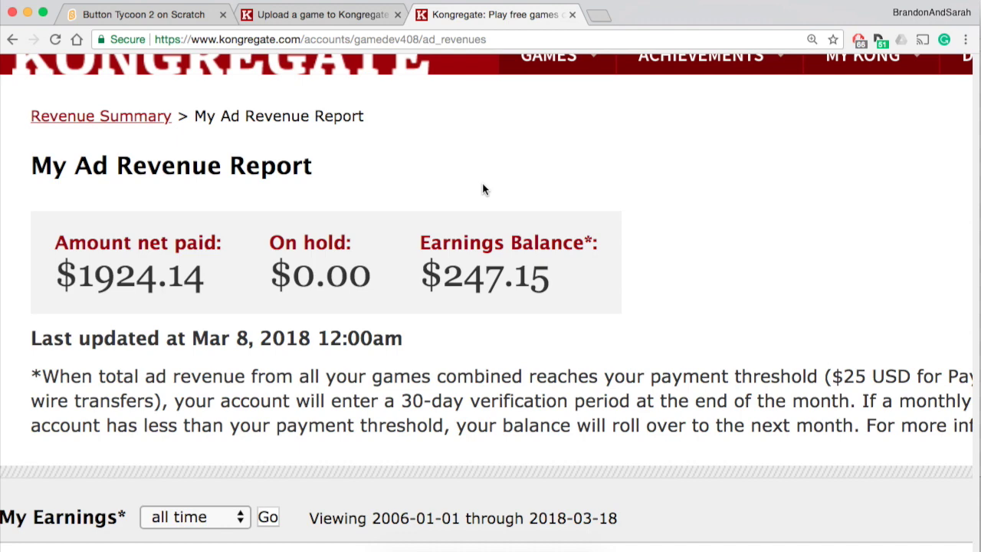
scroll(482, 184, "down", 5)
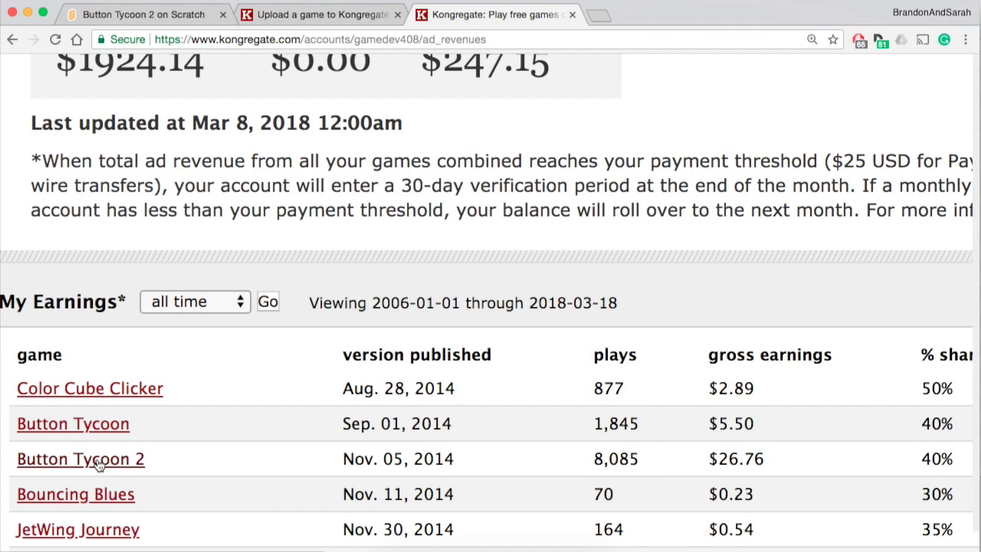
left_click(174, 15)
scroll(375, 259, "up", 3)
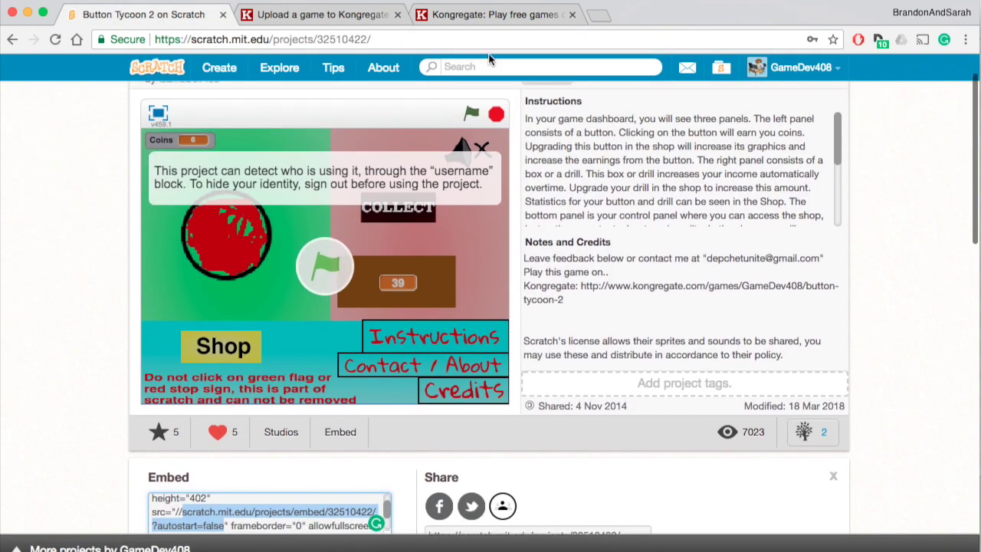
left_click(473, 18)
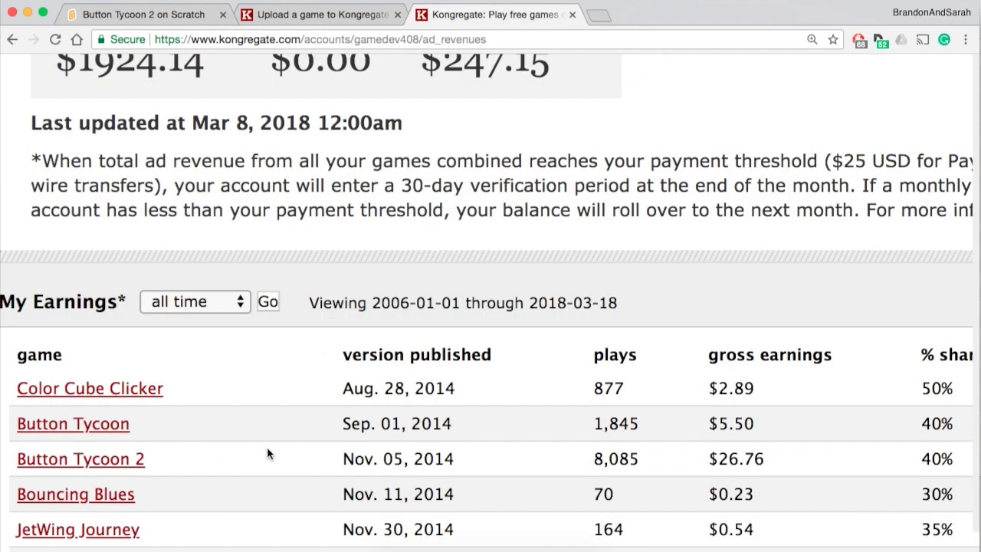
Highlight Button Tycoon 2's $10.70 net earnings in the My Earnings table
scroll(267, 451, "right", 3)
scroll(268, 452, "right", 4)
scroll(406, 459, "right", 3)
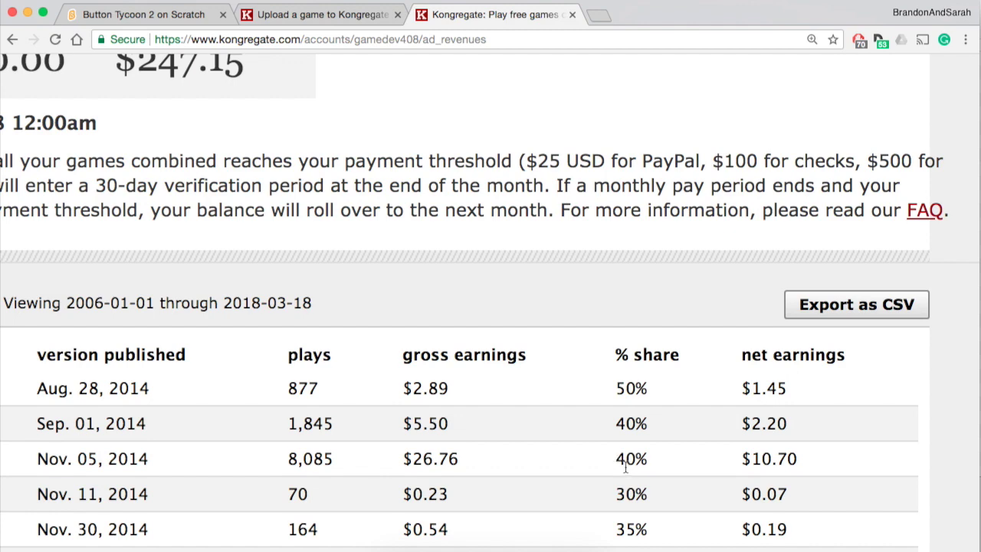
double_click(797, 459)
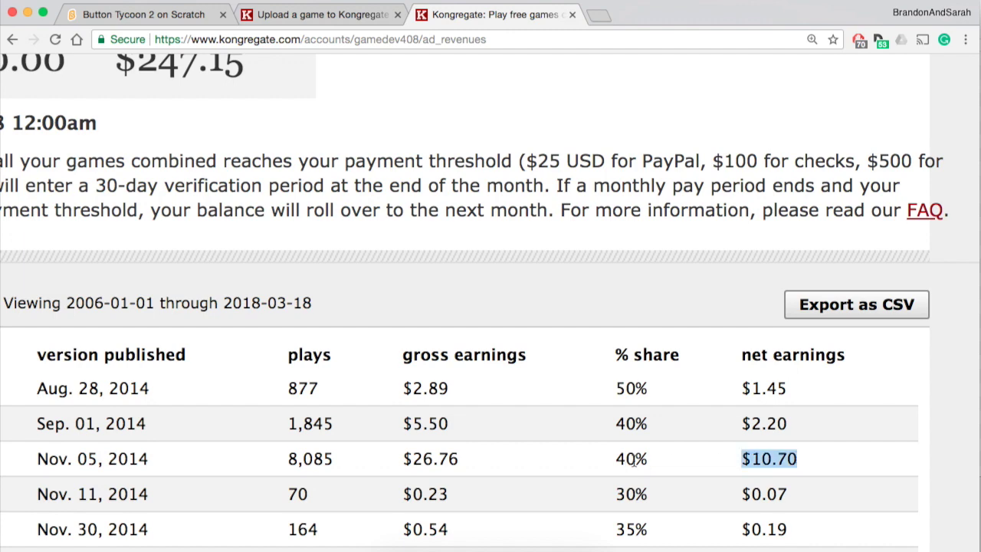
scroll(634, 459, "left", 2)
scroll(635, 429, "up", 4)
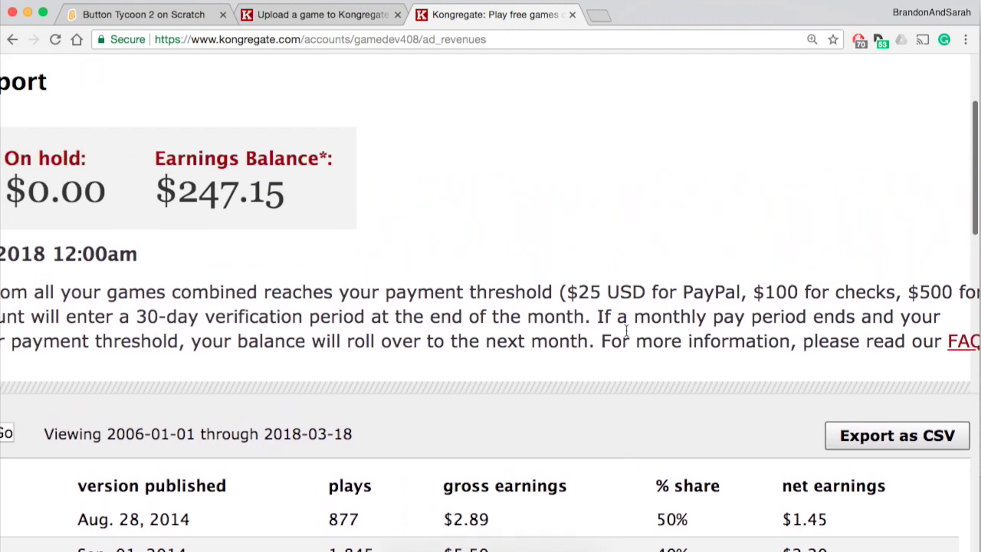
scroll(581, 283, "right", 2)
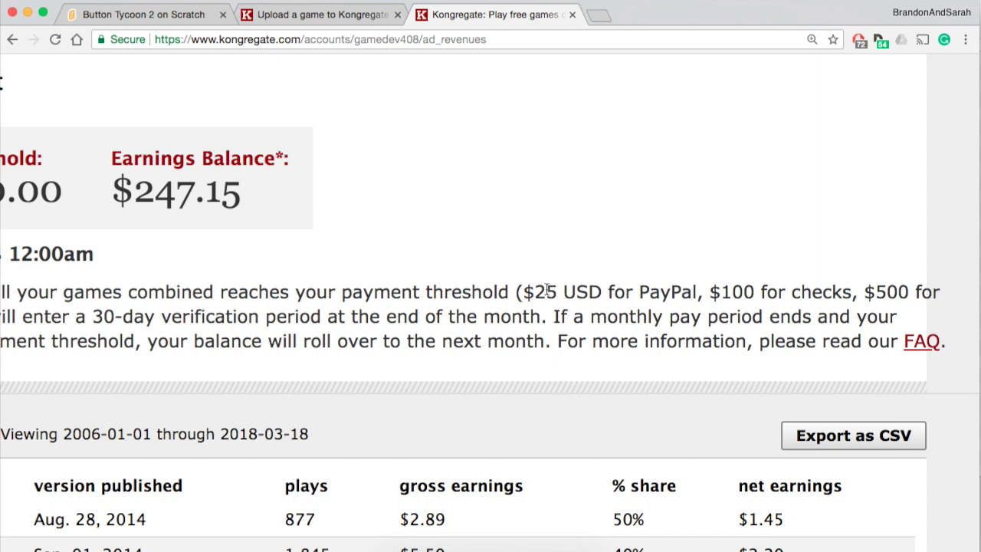
scroll(422, 102, "left", 8)
scroll(421, 103, "up", 2)
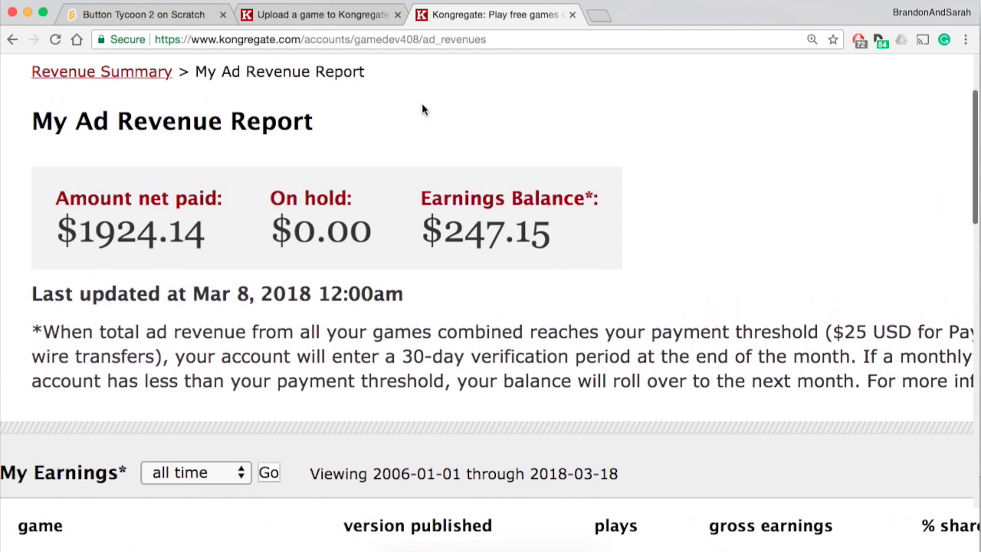